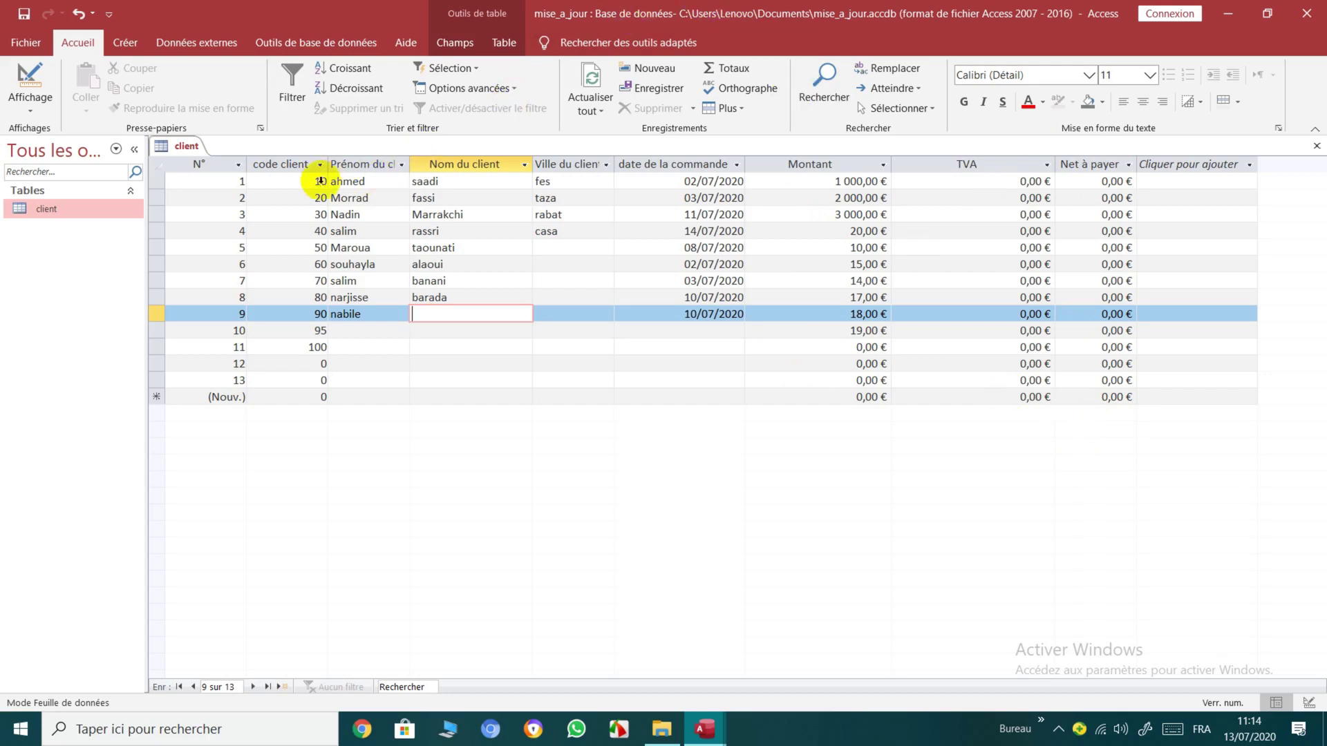
Create a query in design view based on the client table and enlarge its field list to show every field.
{"action": "left_click", "coordinate": [126, 43]}
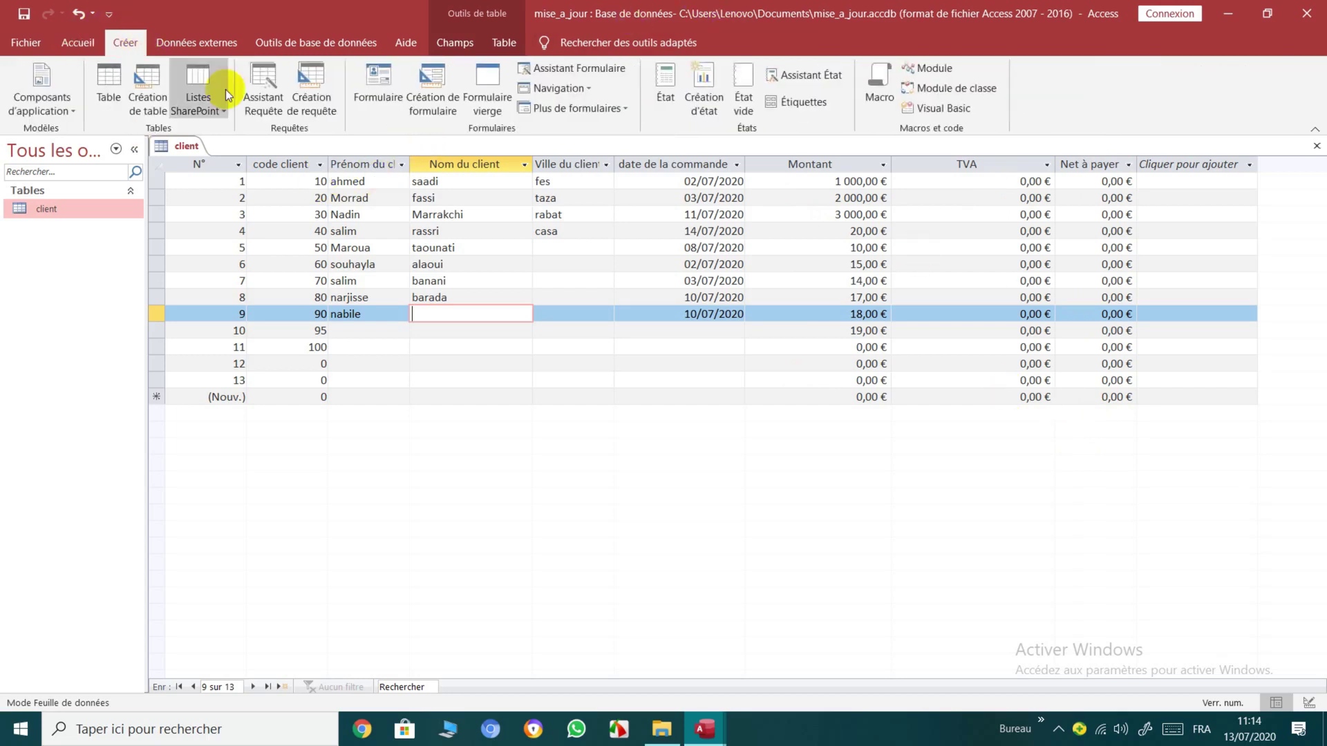
{"action": "left_click", "coordinate": [302, 103]}
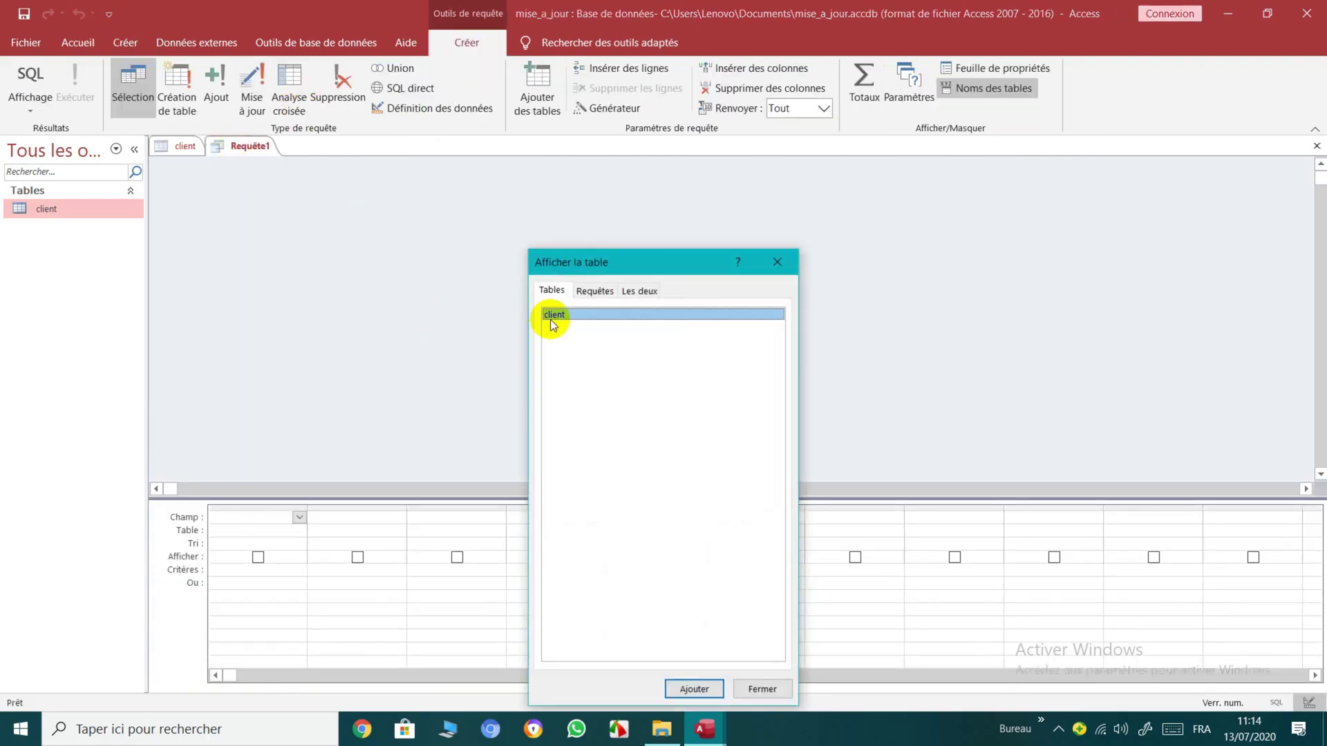
{"action": "left_click", "coordinate": [691, 688]}
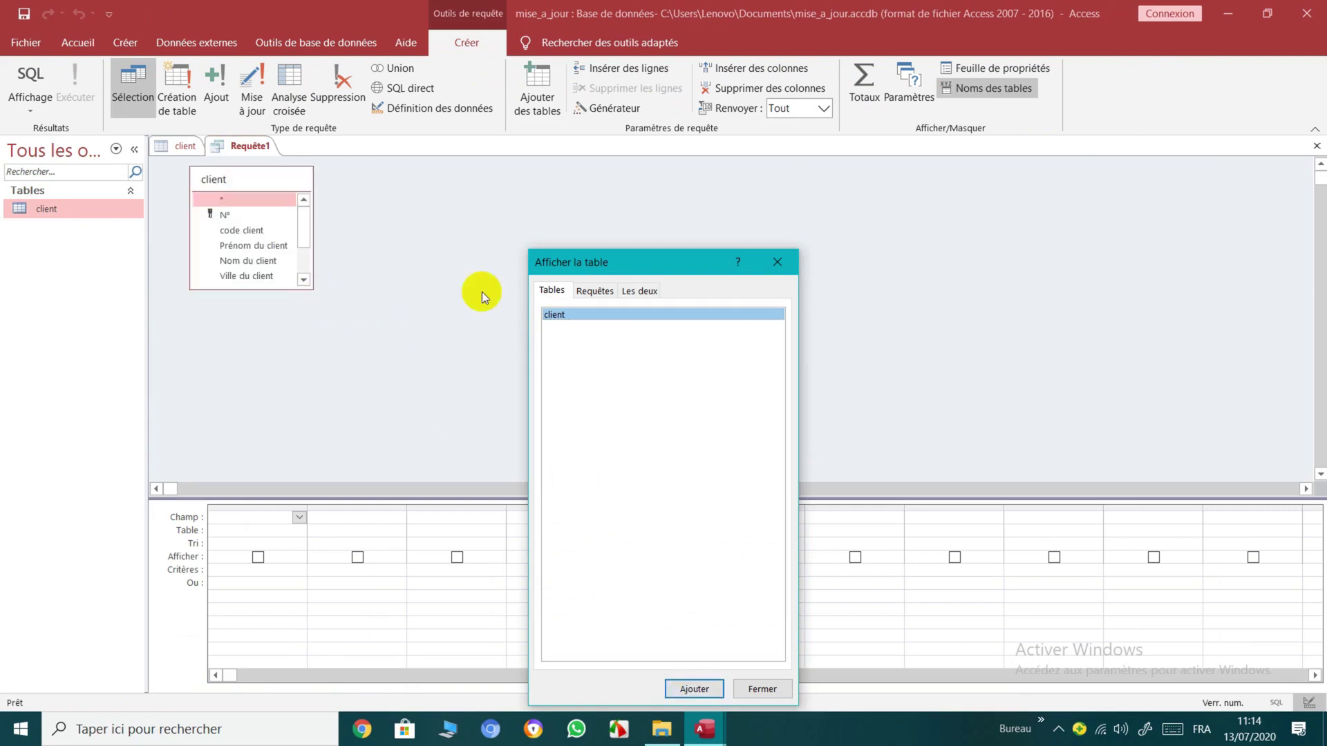
{"action": "left_click", "coordinate": [777, 264]}
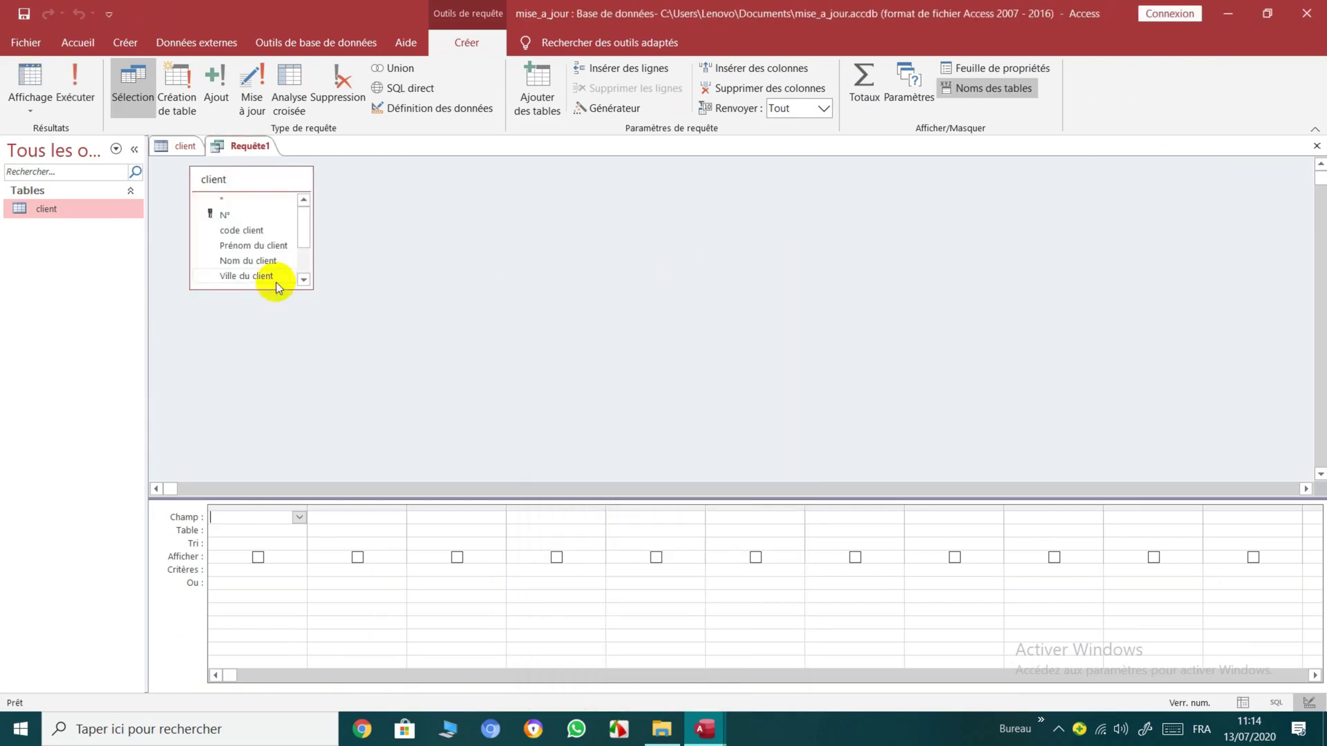
{"action": "left_click_drag", "start_coordinate": [277, 288], "coordinate": [270, 387]}
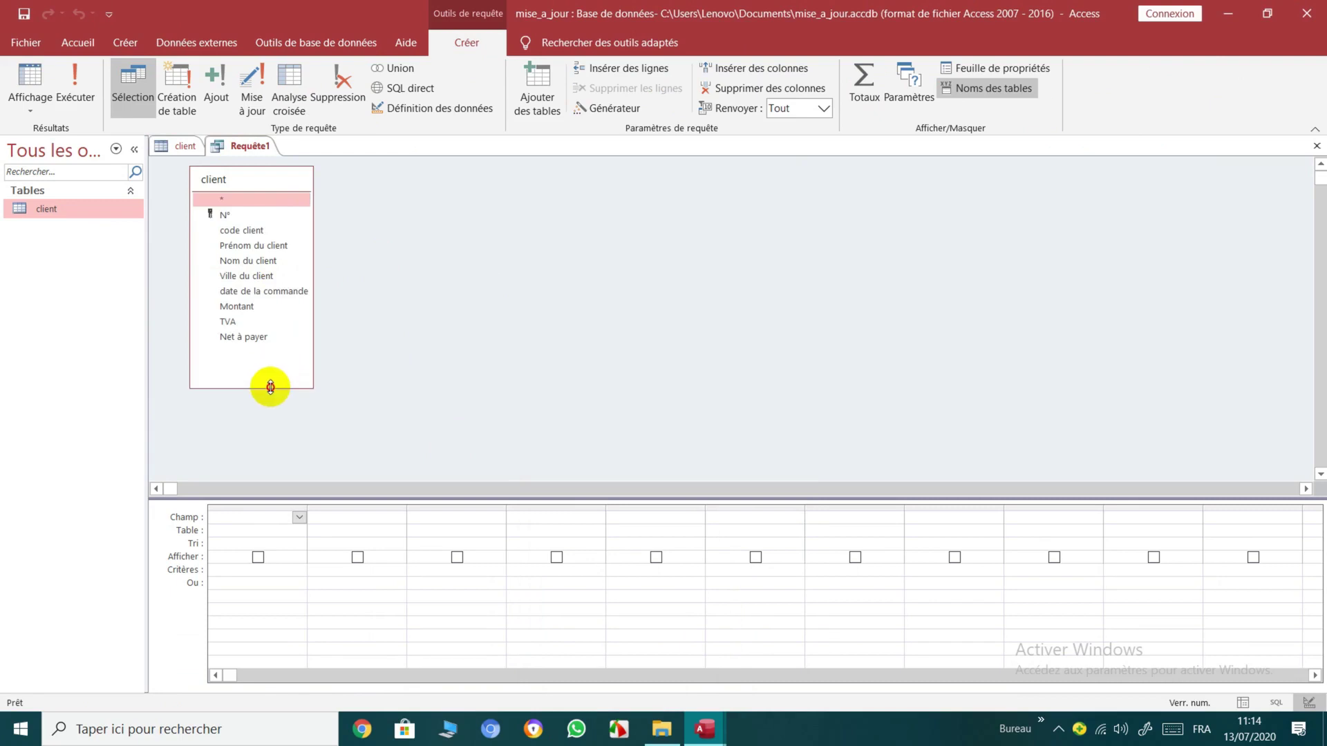
Add the TVA field of the client table to the query grid and leave it unsorted.
{"action": "left_click", "coordinate": [230, 324]}
{"action": "double_click", "coordinate": [230, 323]}
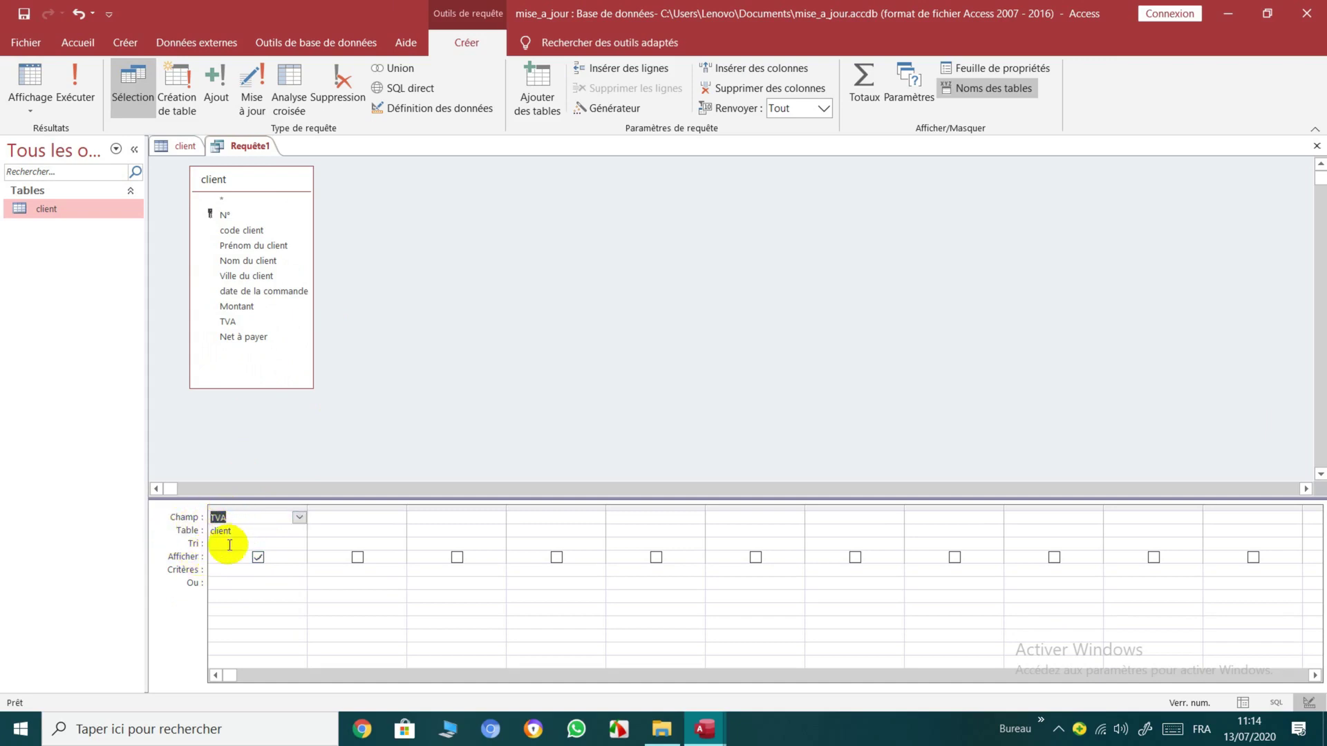
{"action": "left_click", "coordinate": [299, 543]}
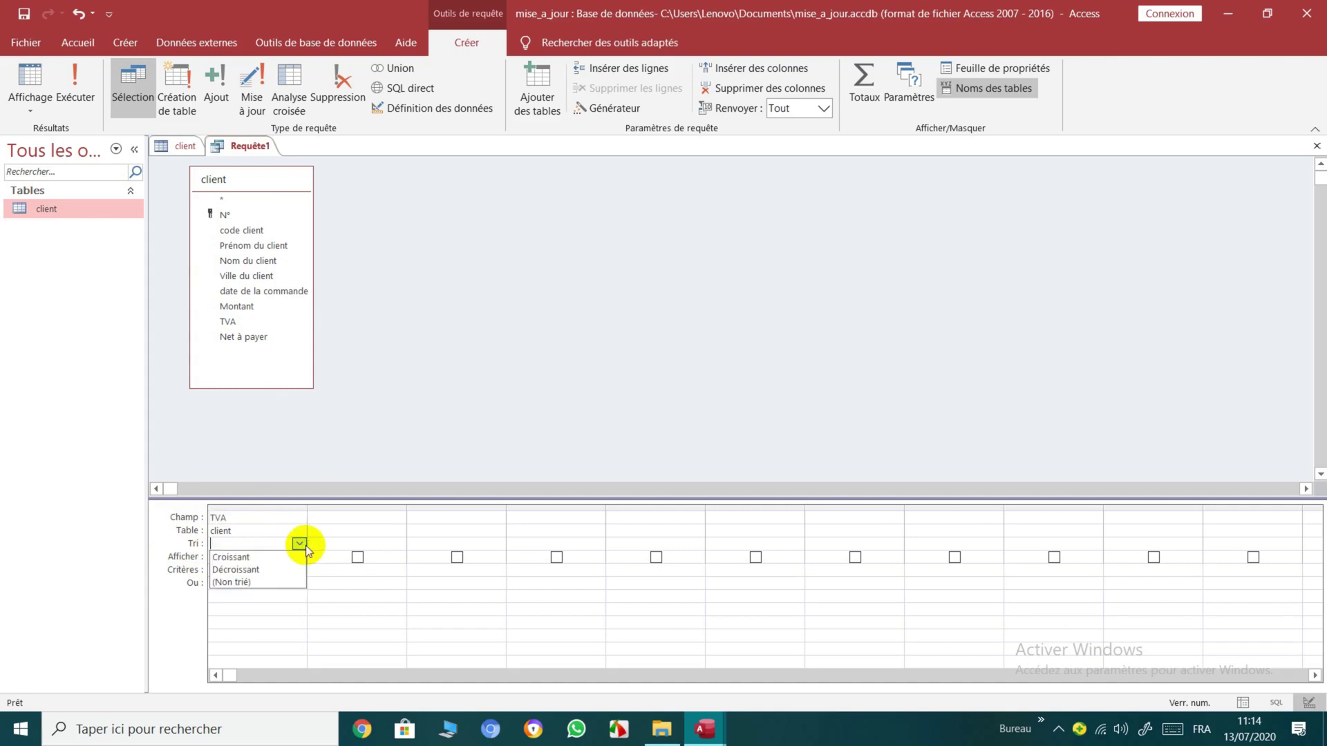
{"action": "left_click", "coordinate": [241, 581]}
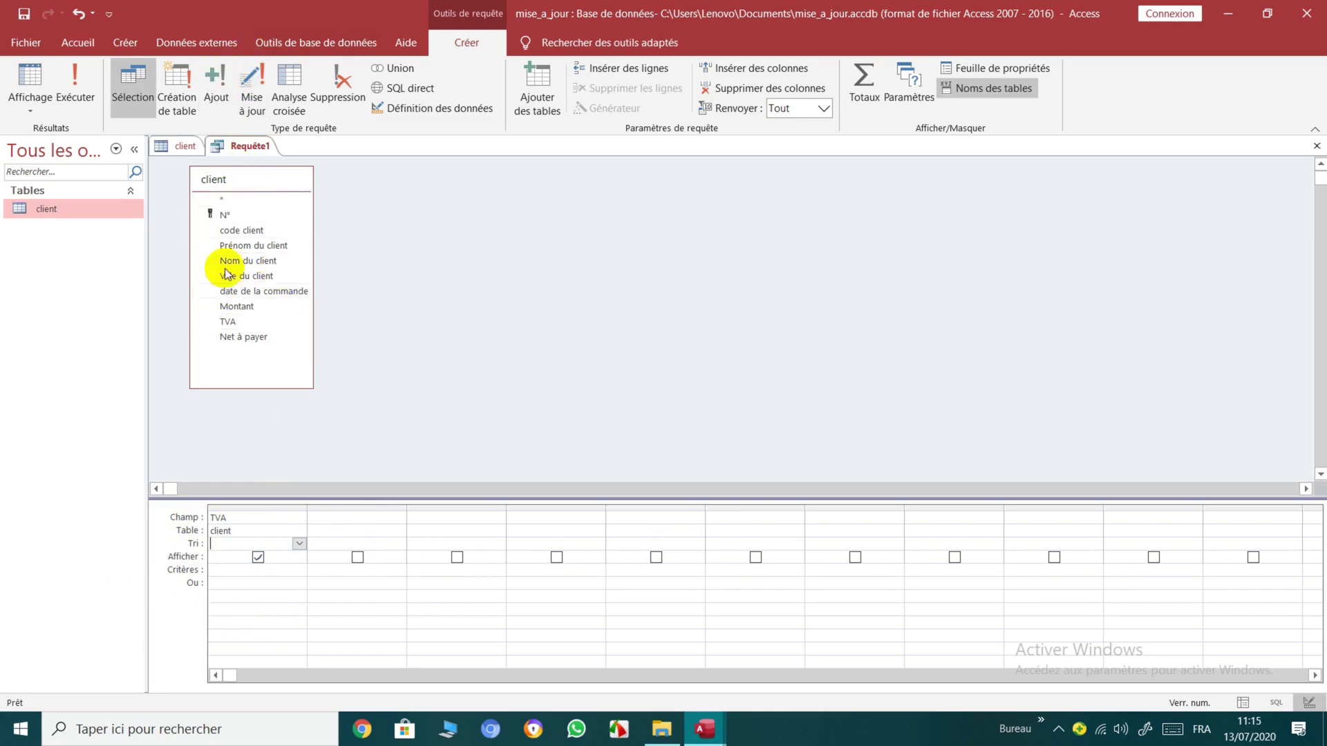
Convert the query to an update query and set the TVA field's update expression to [Montant]*0,2.
{"action": "left_click", "coordinate": [260, 77]}
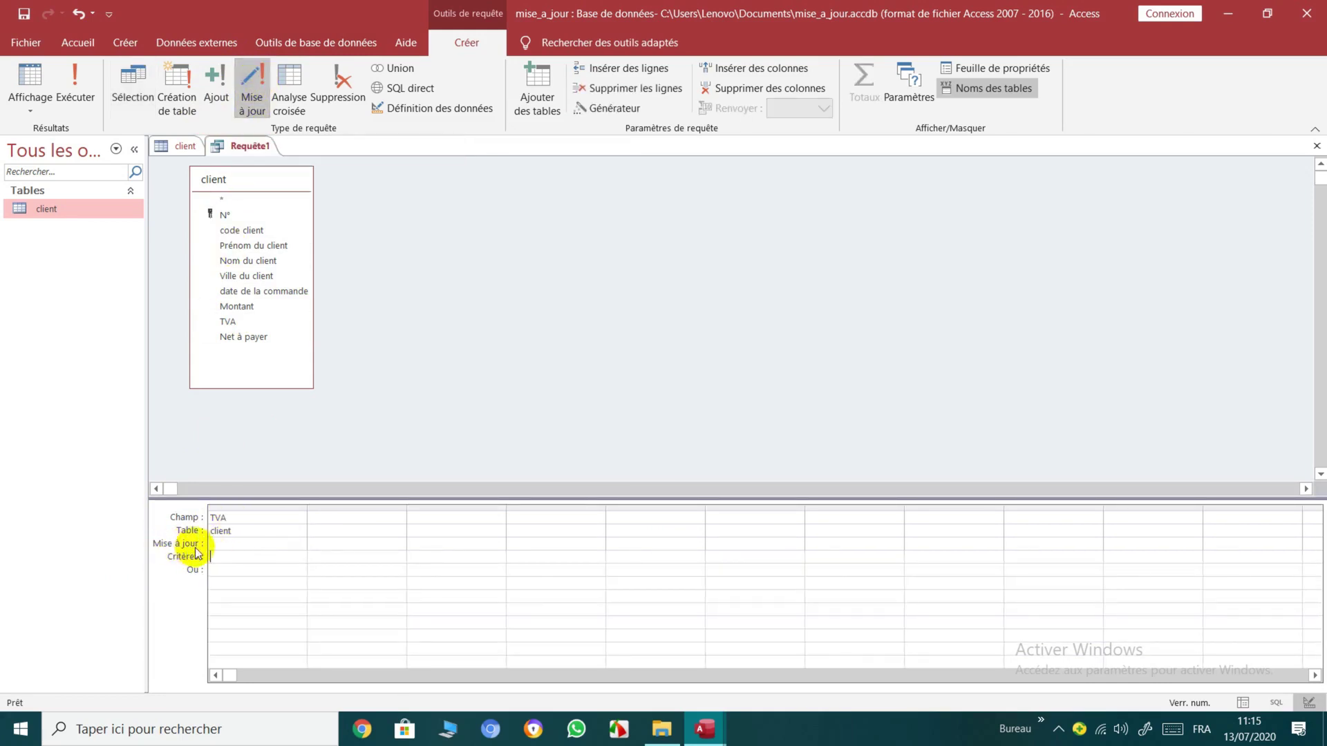
{"action": "left_click", "coordinate": [247, 547]}
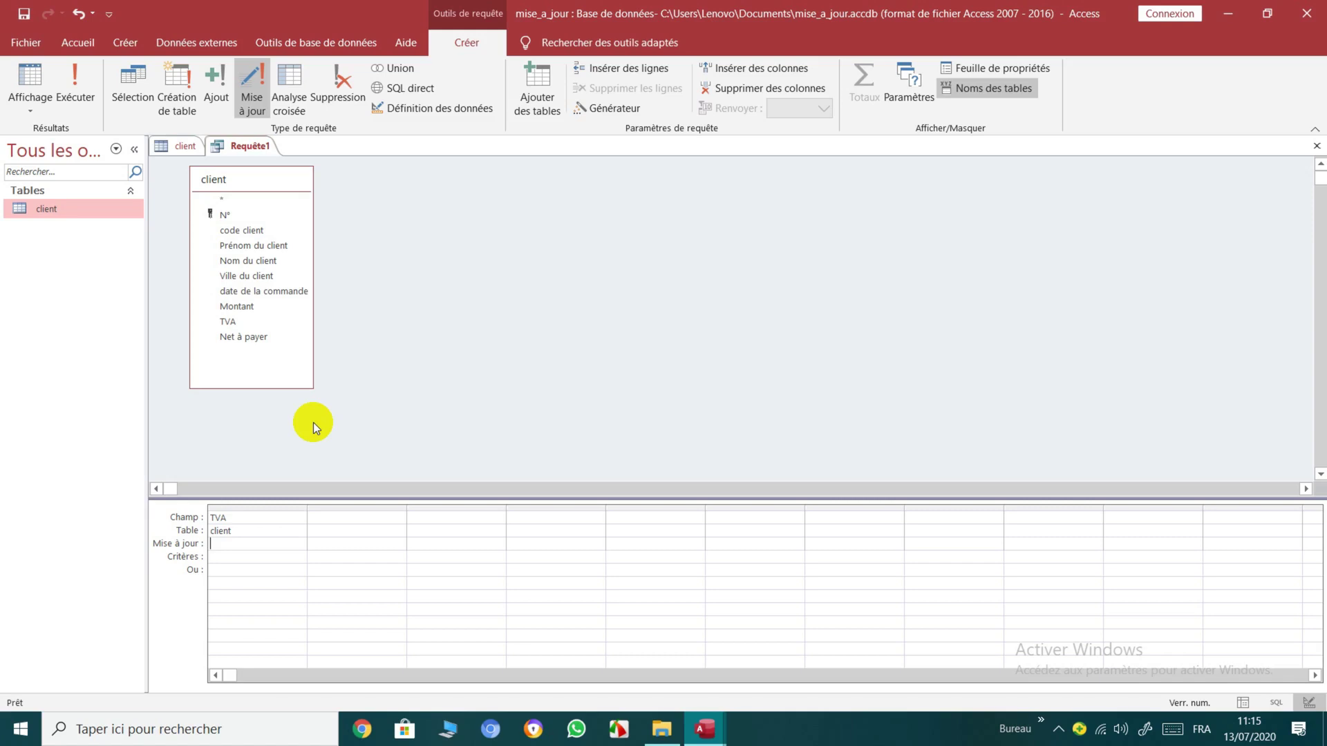
{"action": "type", "text": "[Montant]"}
{"action": "type", "text": "*0,2"}
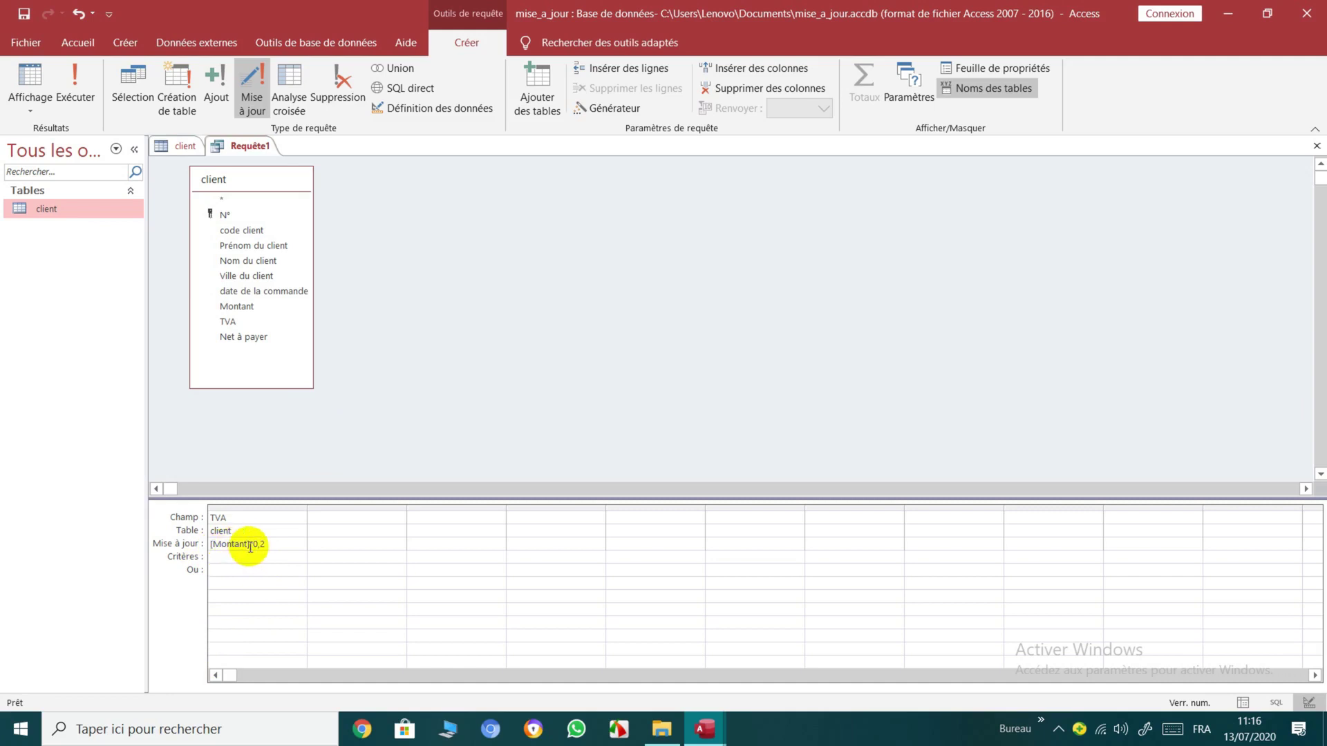
Preview the TVA query in datasheet view, compare it with the client table, and return to the query's design view.
{"action": "left_click", "coordinate": [29, 76]}
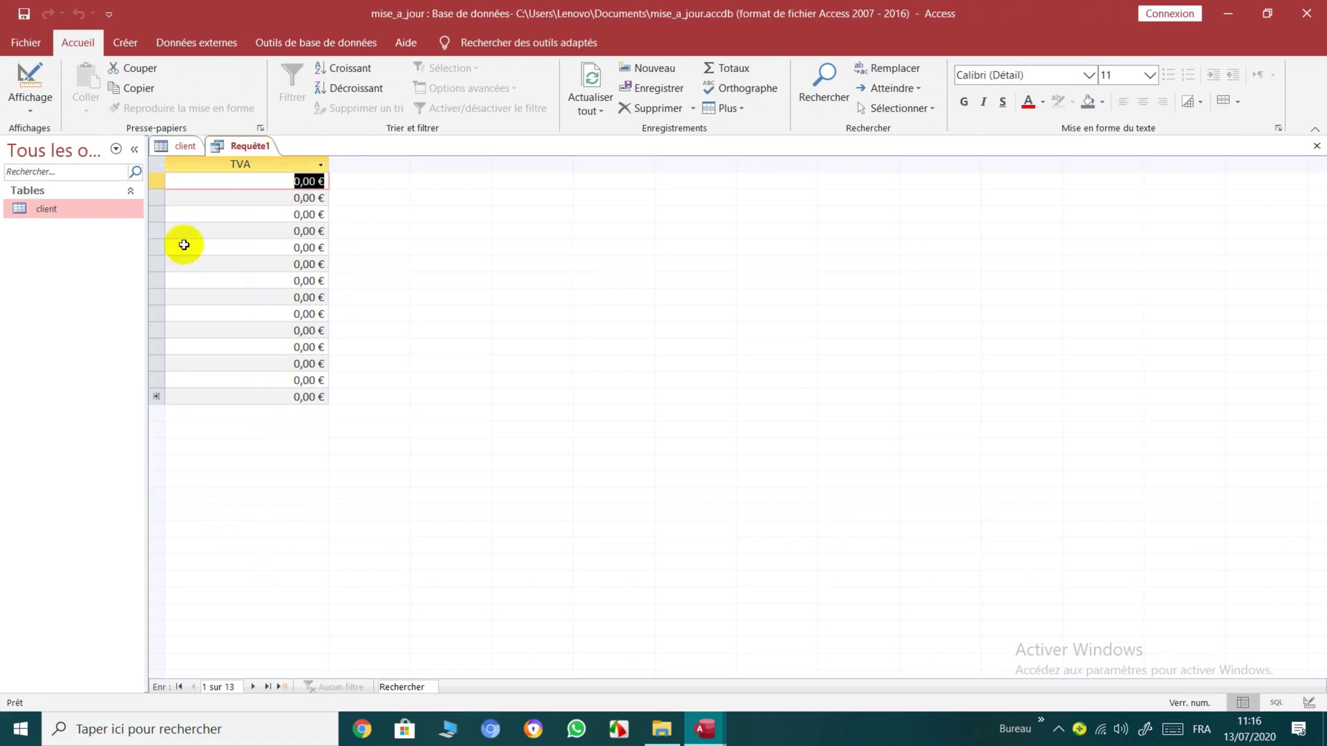
{"action": "left_click", "coordinate": [183, 146]}
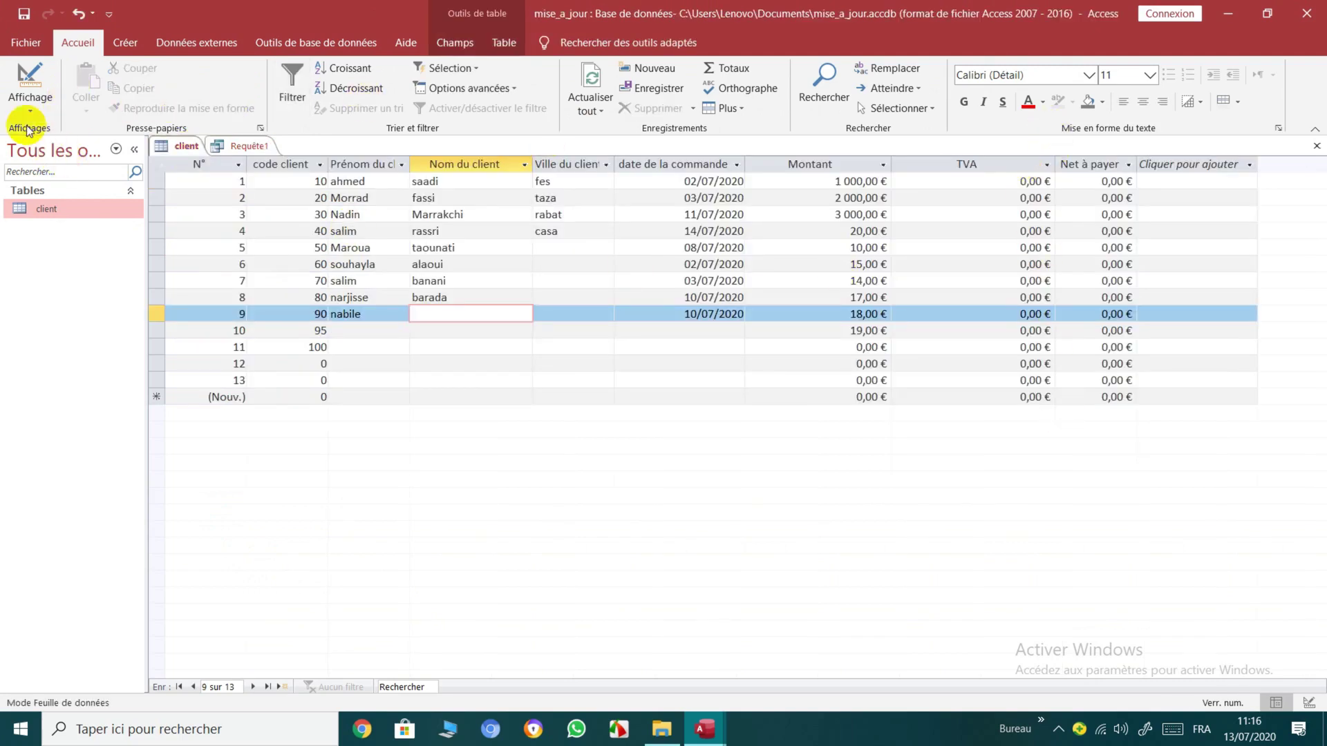
{"action": "left_click", "coordinate": [250, 148]}
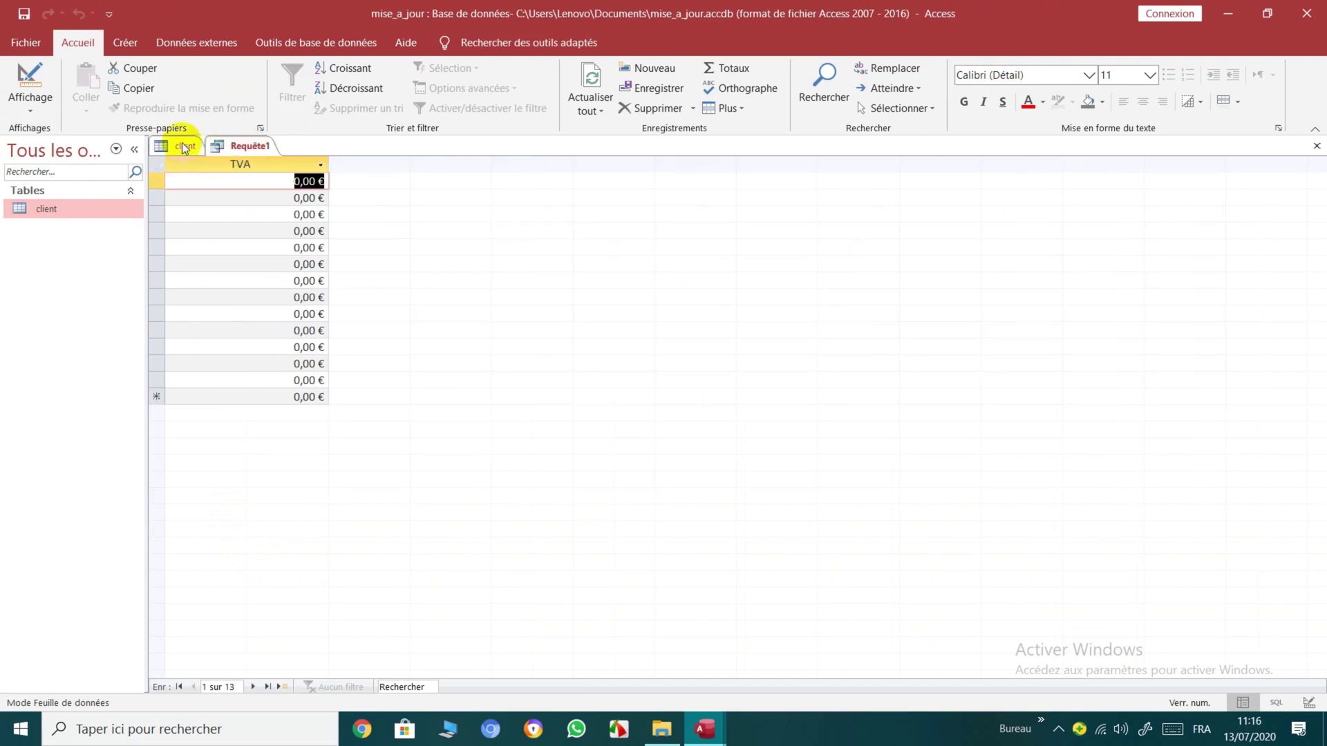
{"action": "left_click", "coordinate": [26, 45]}
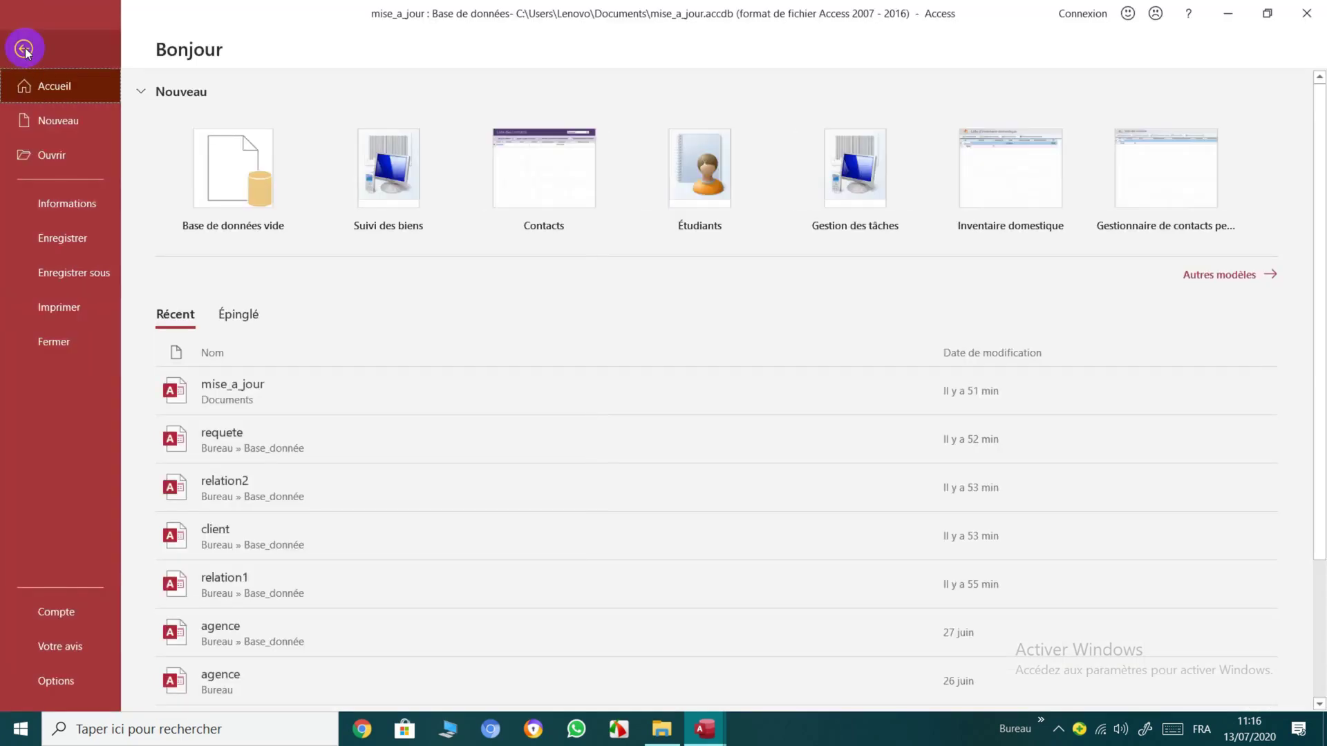
{"action": "left_click", "coordinate": [25, 49]}
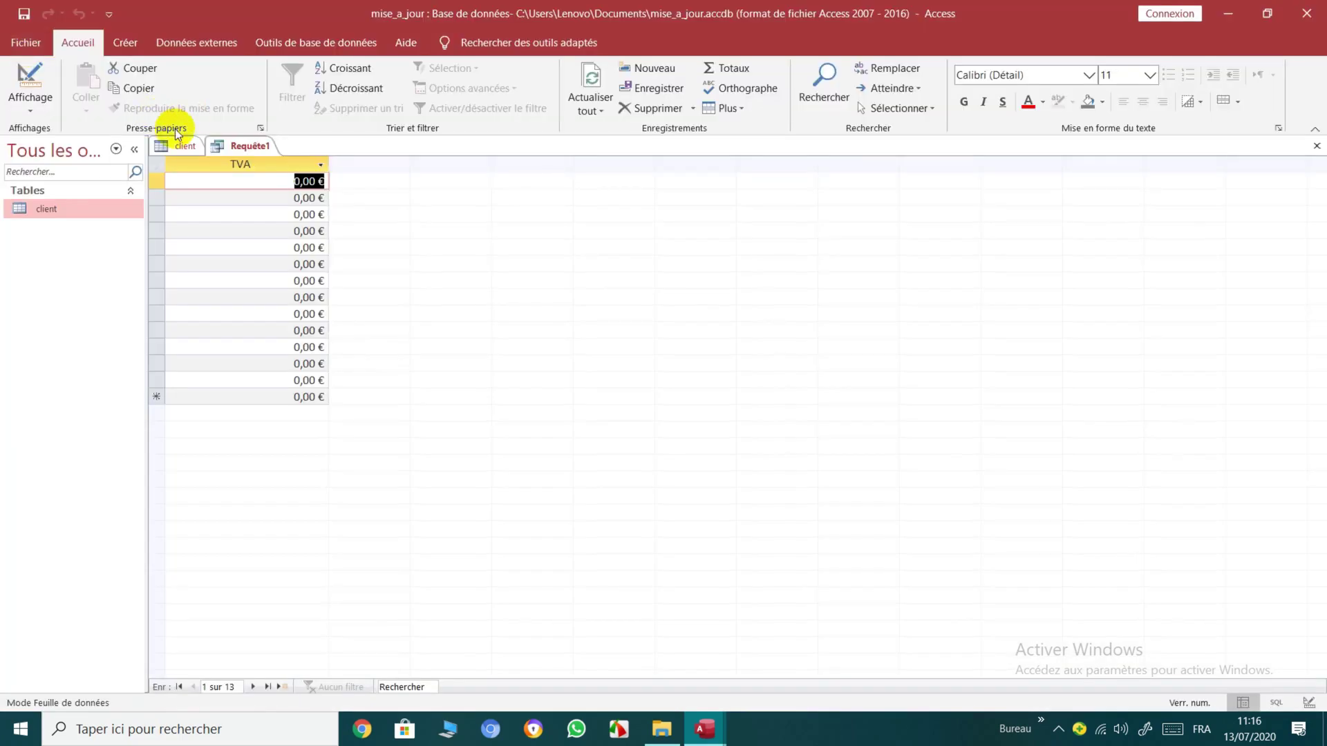
{"action": "left_click", "coordinate": [32, 107]}
{"action": "left_click", "coordinate": [69, 214]}
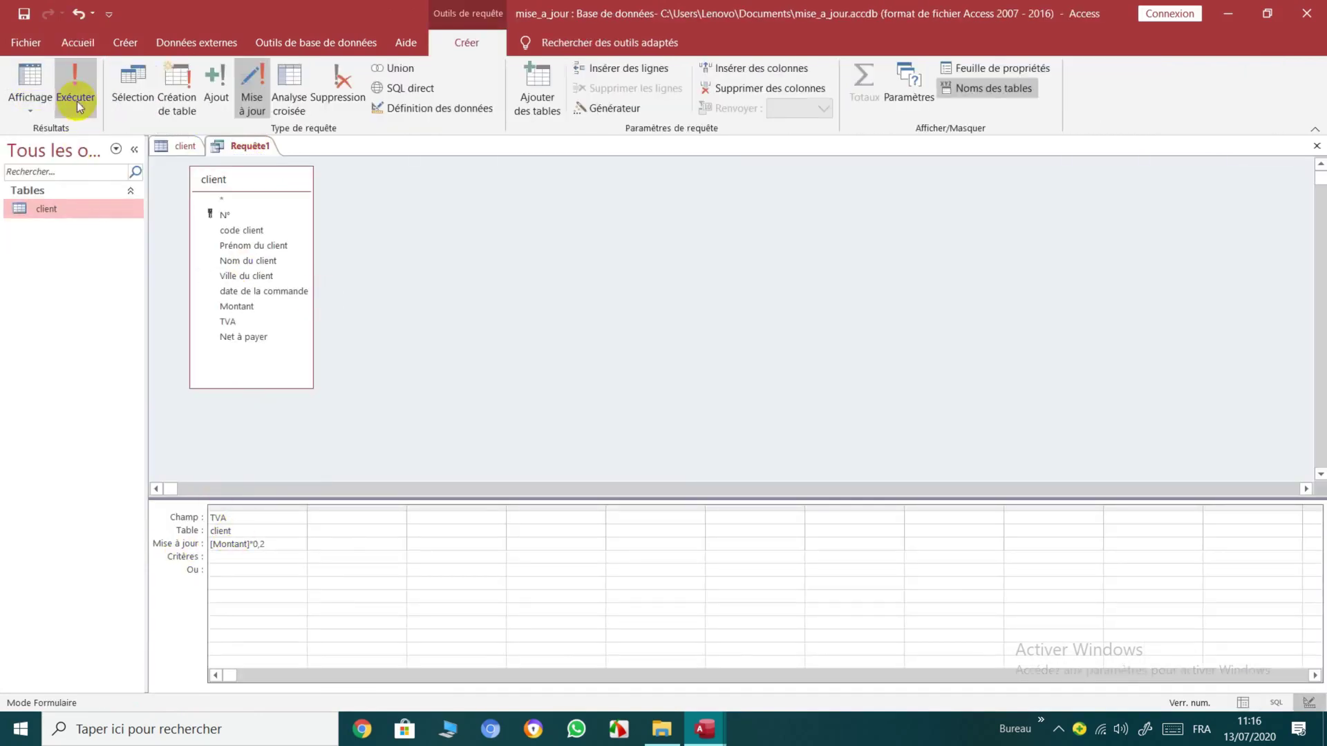
Run the TVA update query with confirmation, then check the TVA column in the query datasheet and the client table.
{"action": "left_click", "coordinate": [76, 73]}
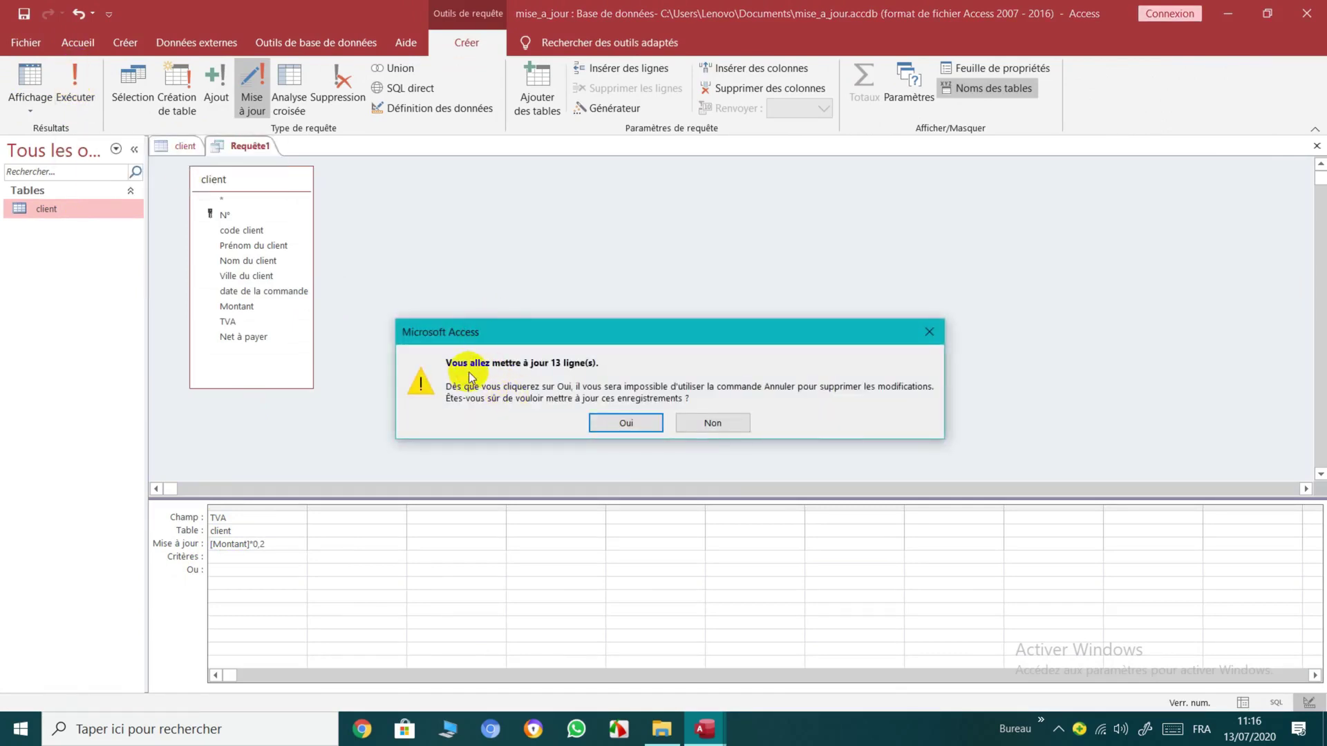
{"action": "left_click", "coordinate": [627, 424]}
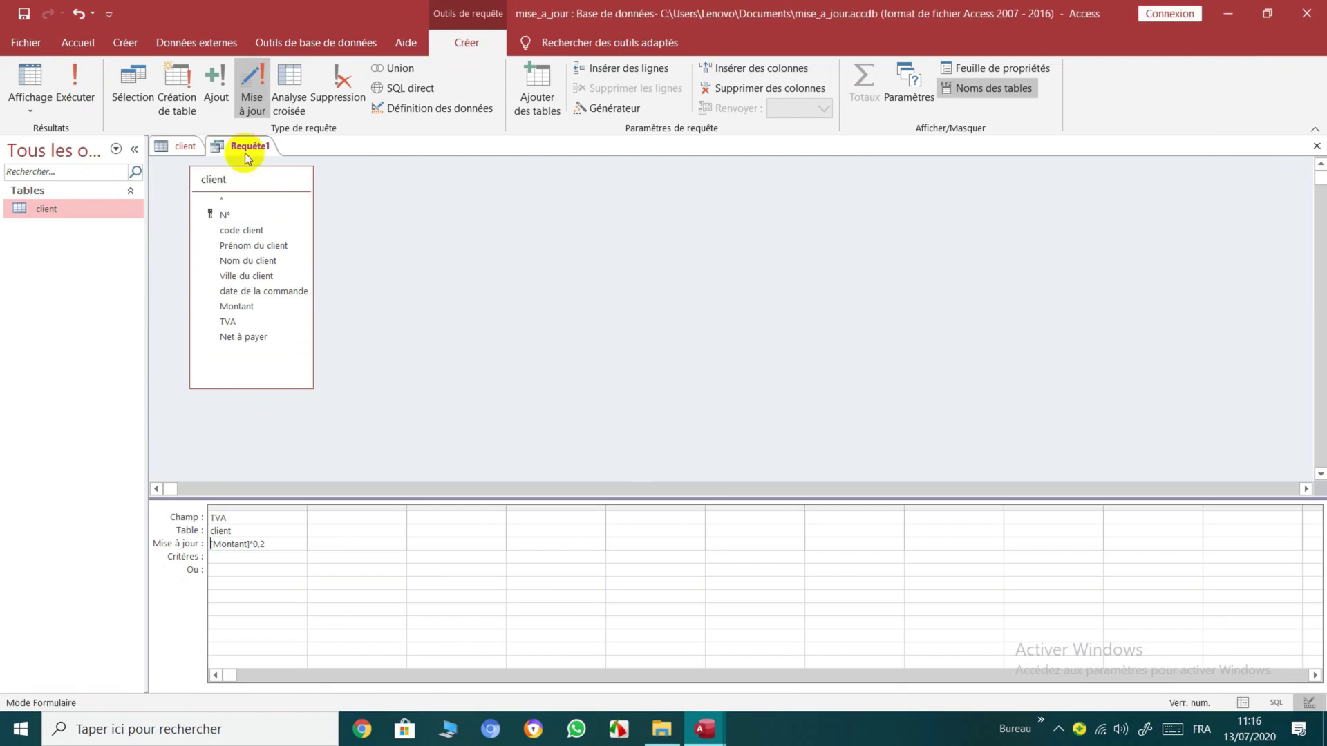
{"action": "left_click", "coordinate": [30, 81]}
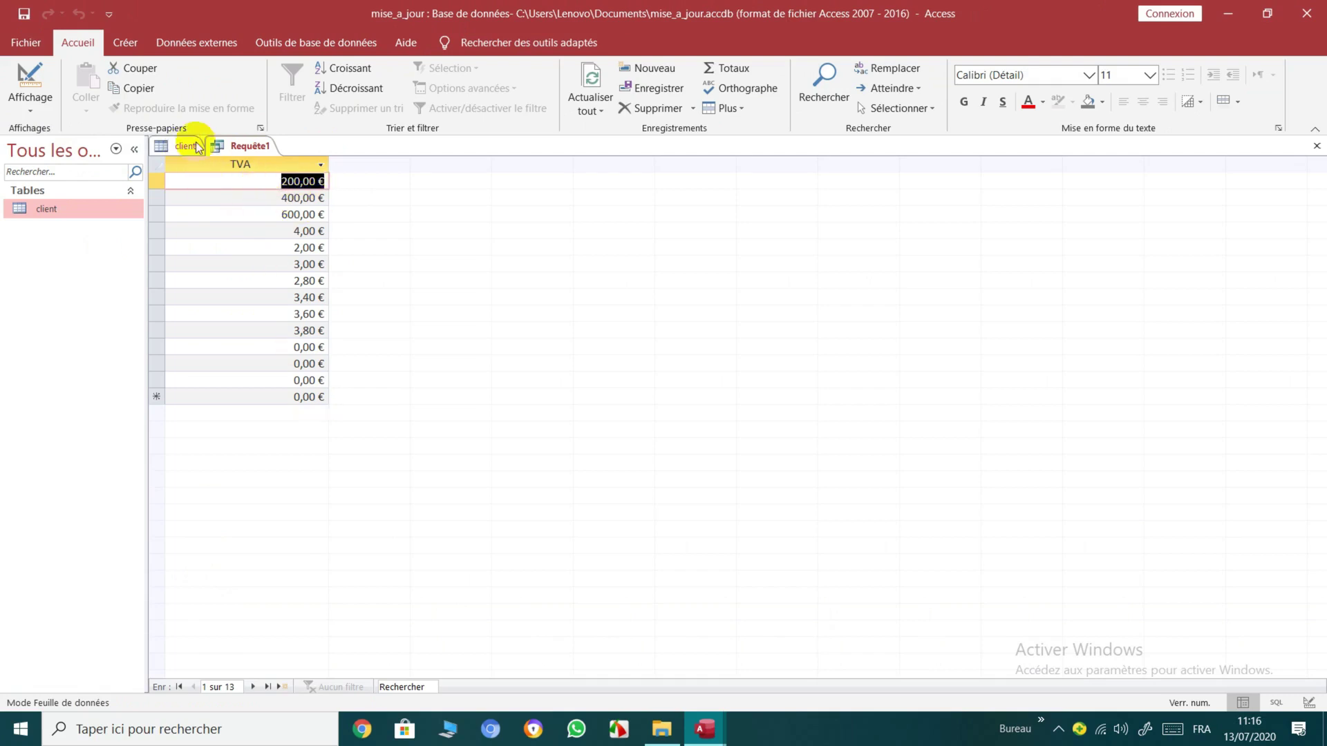
{"action": "left_click", "coordinate": [181, 146]}
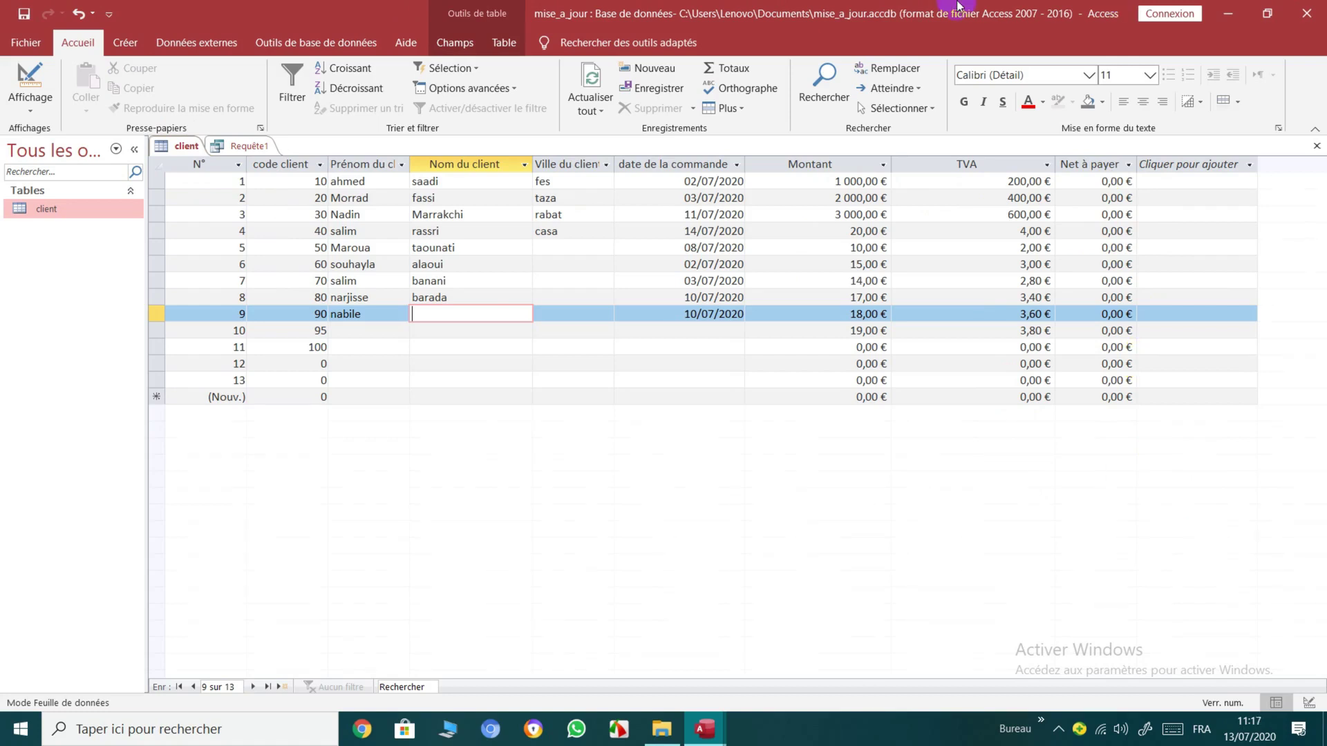
Create a second query in design view on the client table and enlarge its field list to show all fields.
{"action": "left_click", "coordinate": [137, 43]}
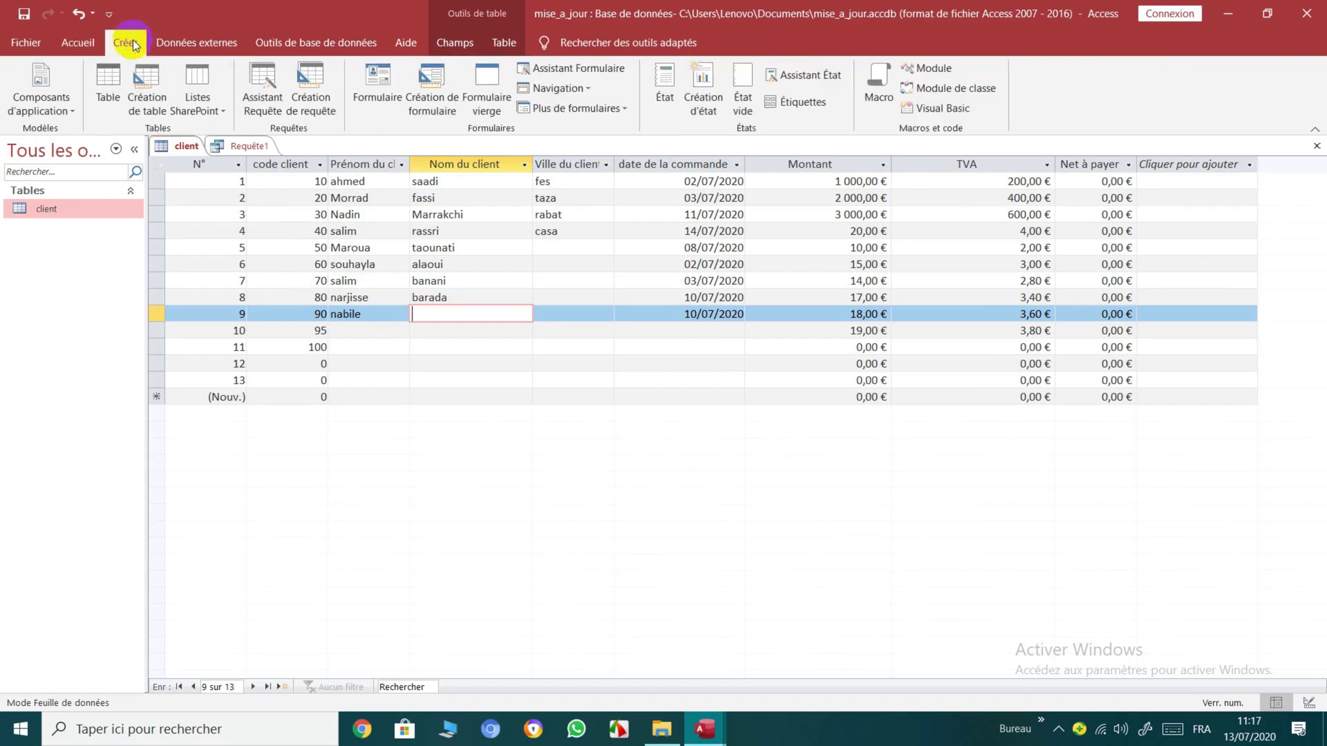
{"action": "left_click", "coordinate": [320, 93]}
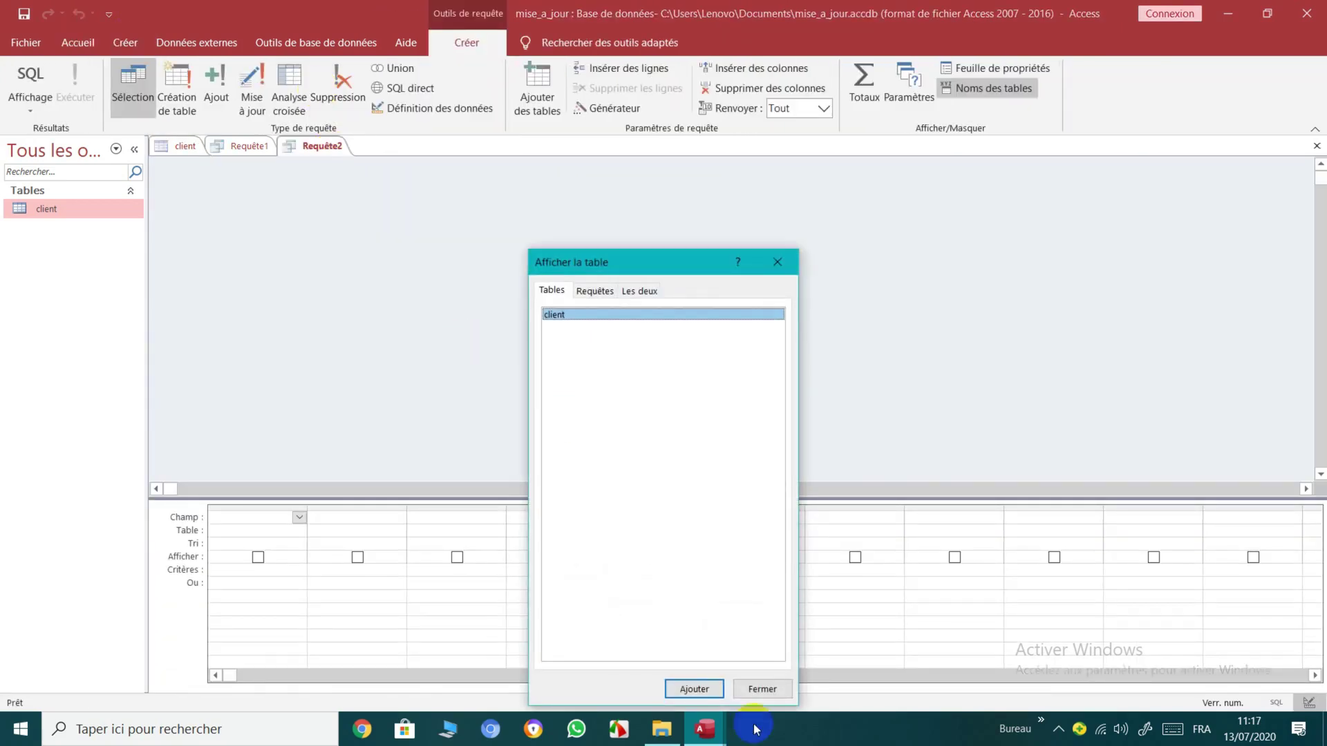
{"action": "left_click", "coordinate": [694, 689]}
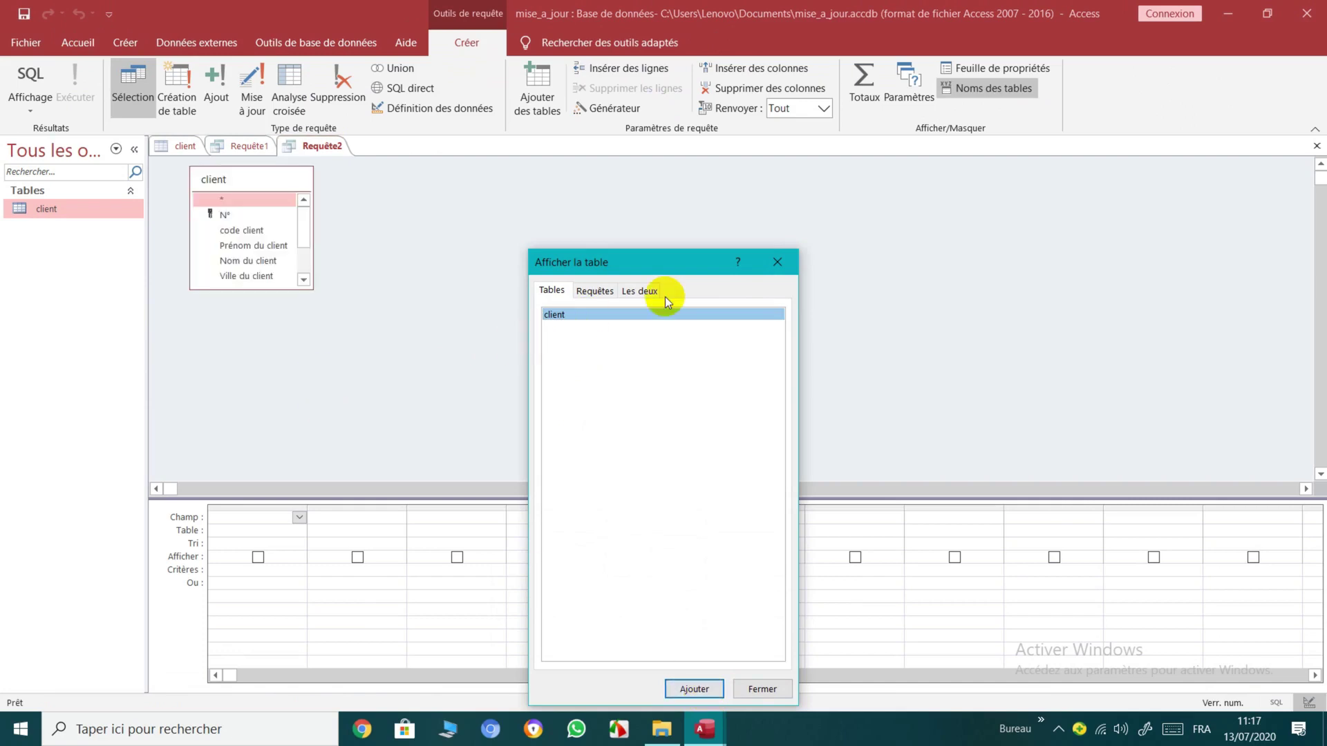
{"action": "left_click", "coordinate": [779, 261]}
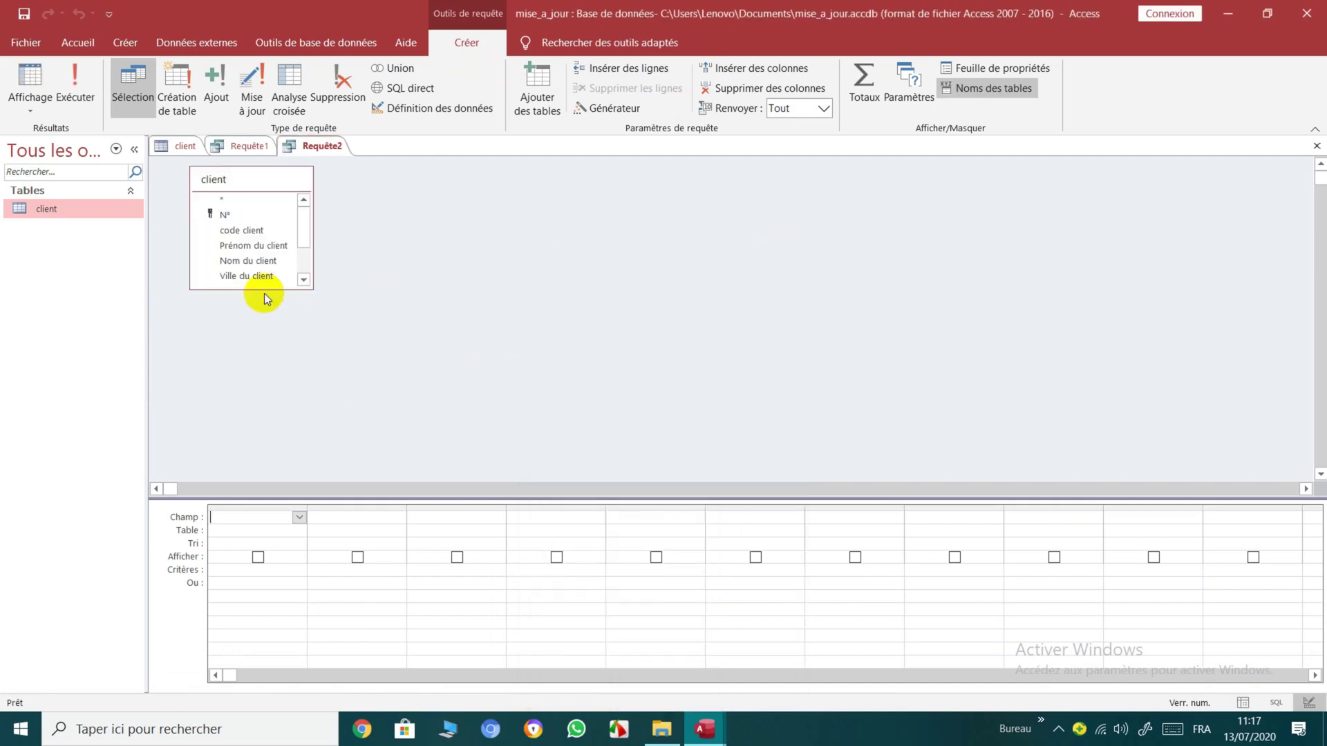
{"action": "left_click_drag", "start_coordinate": [267, 289], "coordinate": [267, 381]}
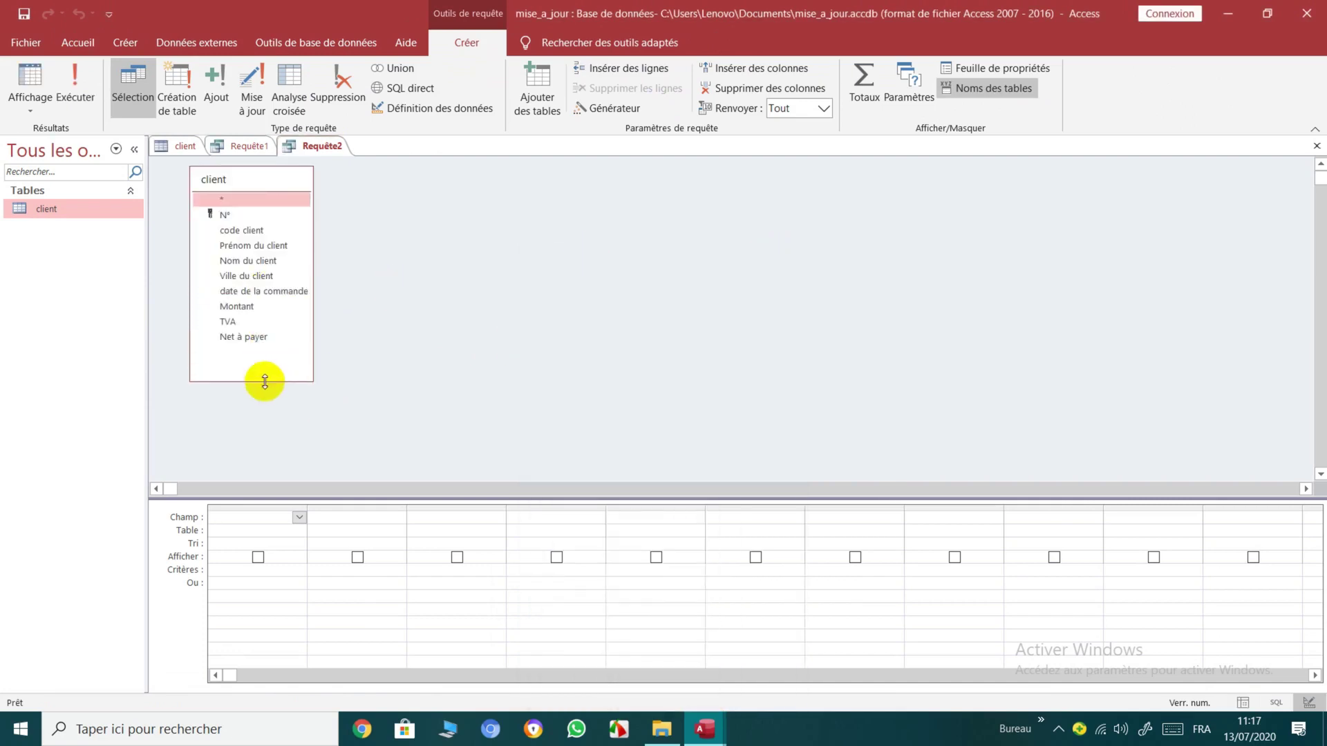
Add the Net à payer field to the second query's grid and convert it to an update query.
{"action": "left_click", "coordinate": [241, 338]}
{"action": "double_click", "coordinate": [242, 338]}
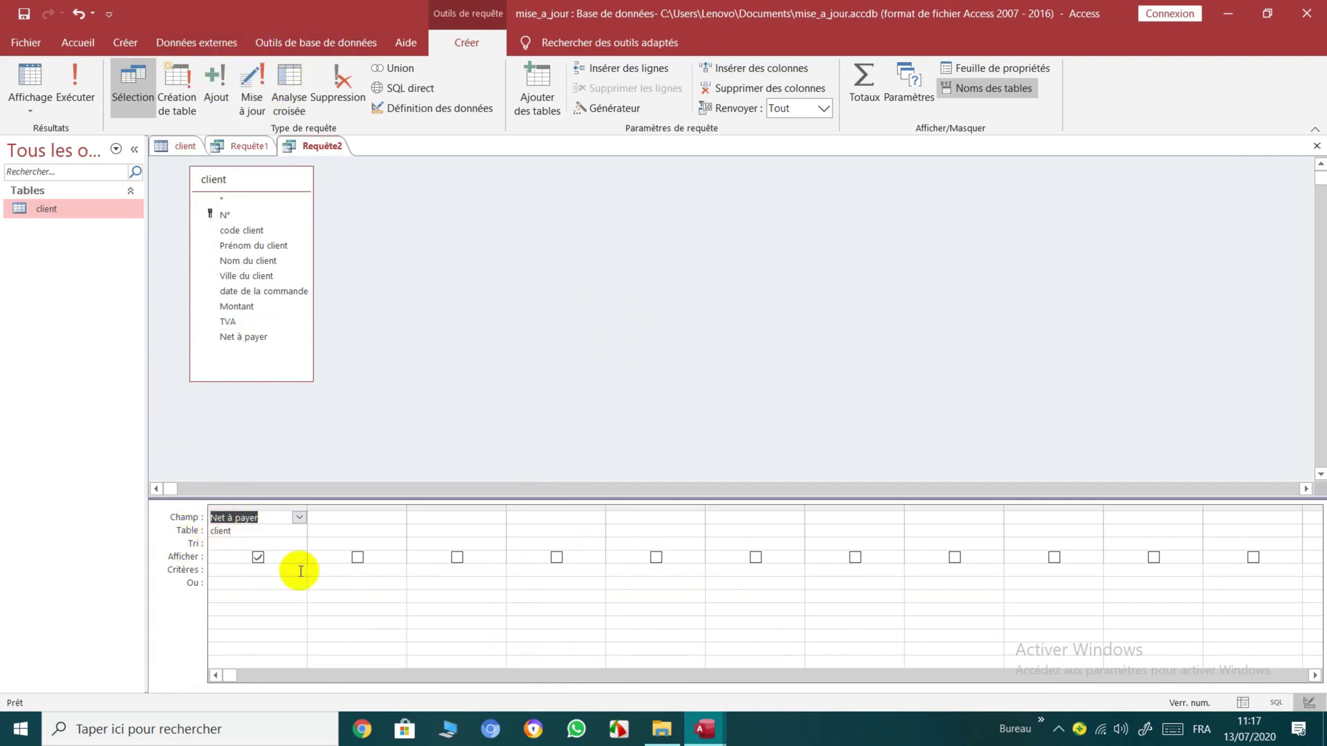
{"action": "left_click", "coordinate": [251, 103]}
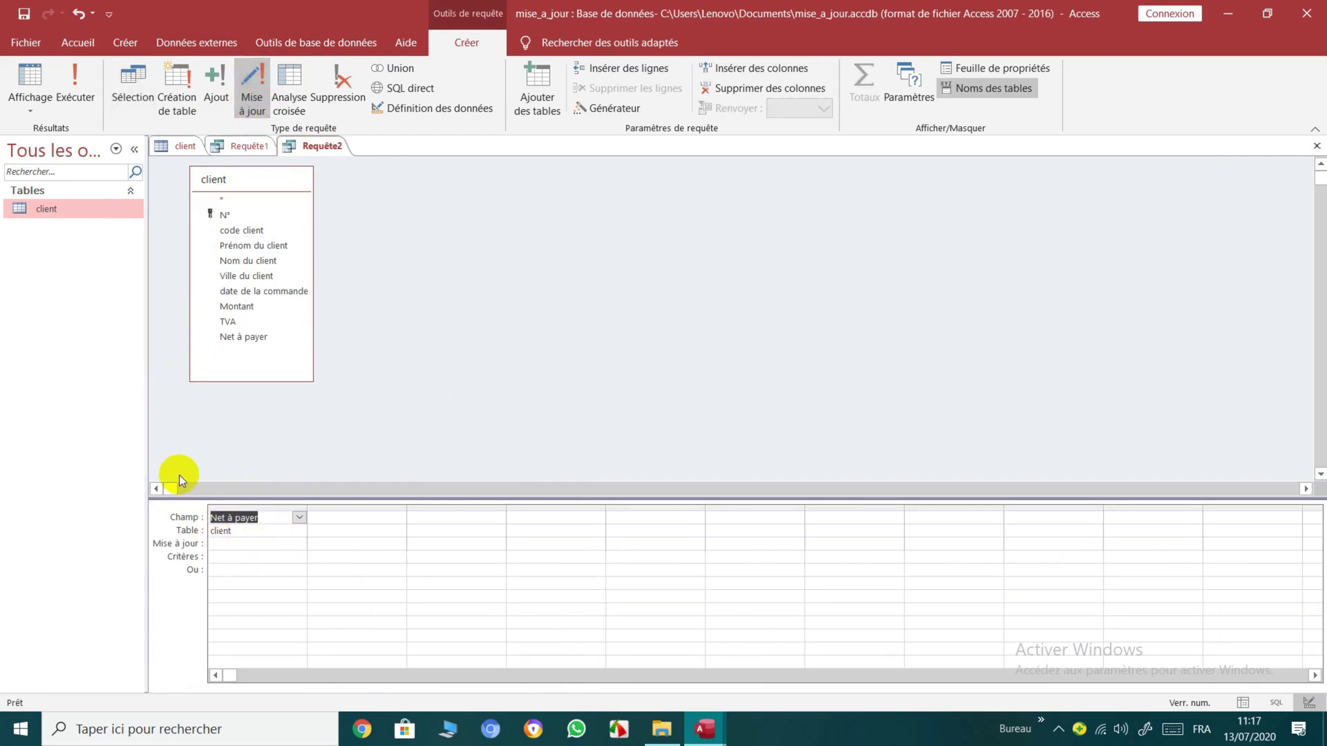
Try to update Net à payer by setting its update expression to Montant + TVA and running the query, accepting the prompts.
{"action": "left_click", "coordinate": [225, 544]}
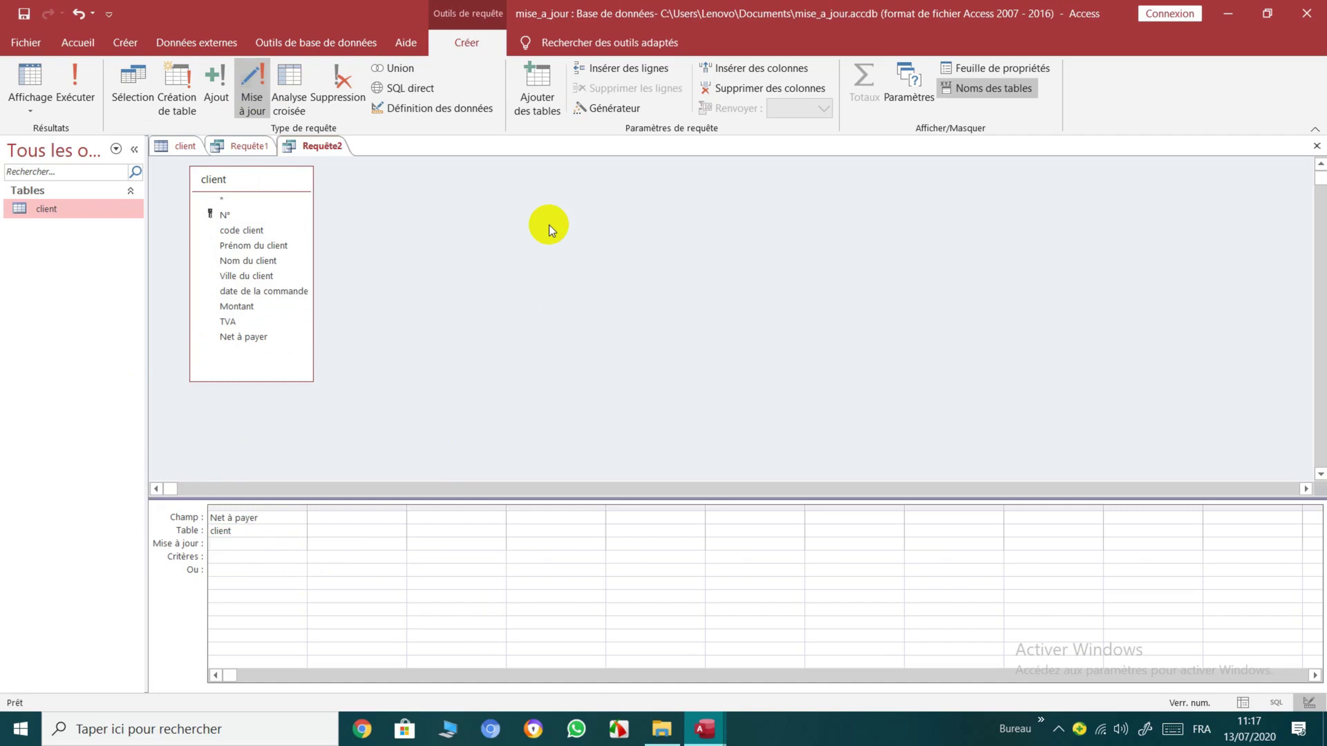
{"action": "type", "text": "Monta"}
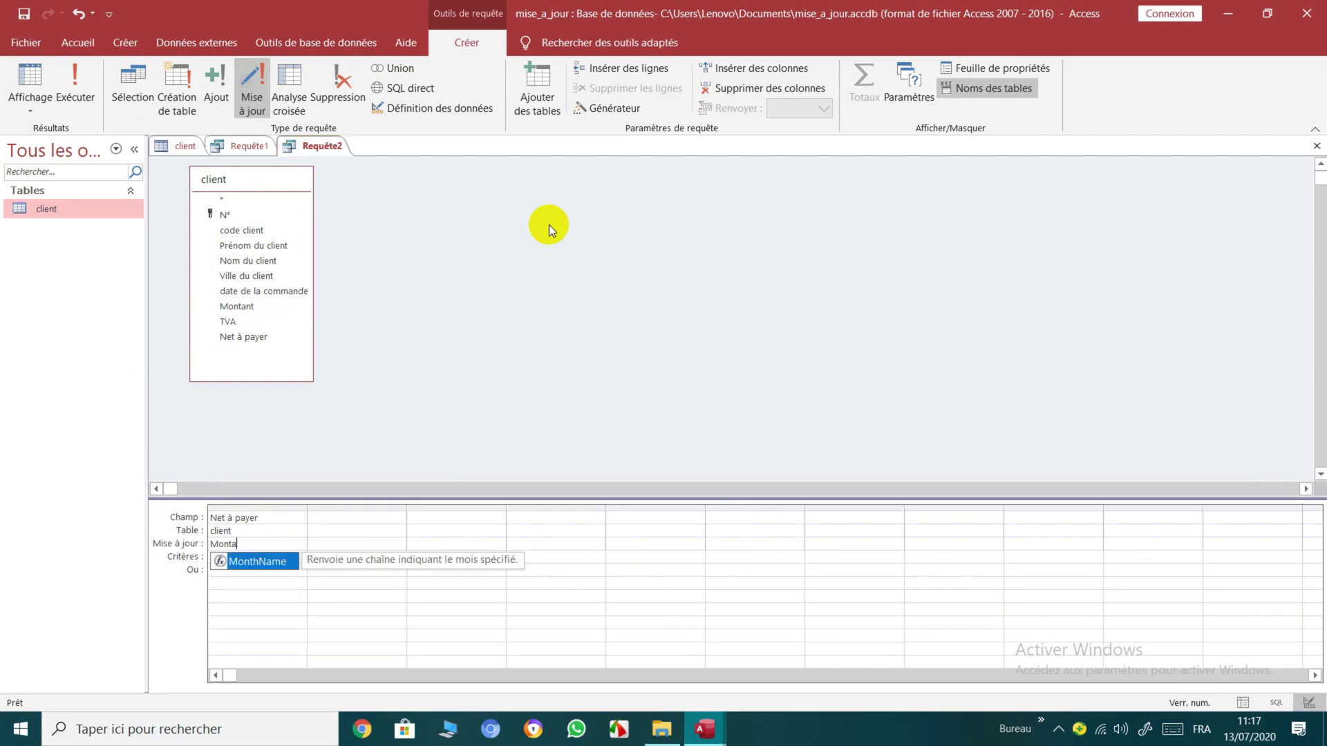
{"action": "type", "text": "nt +"}
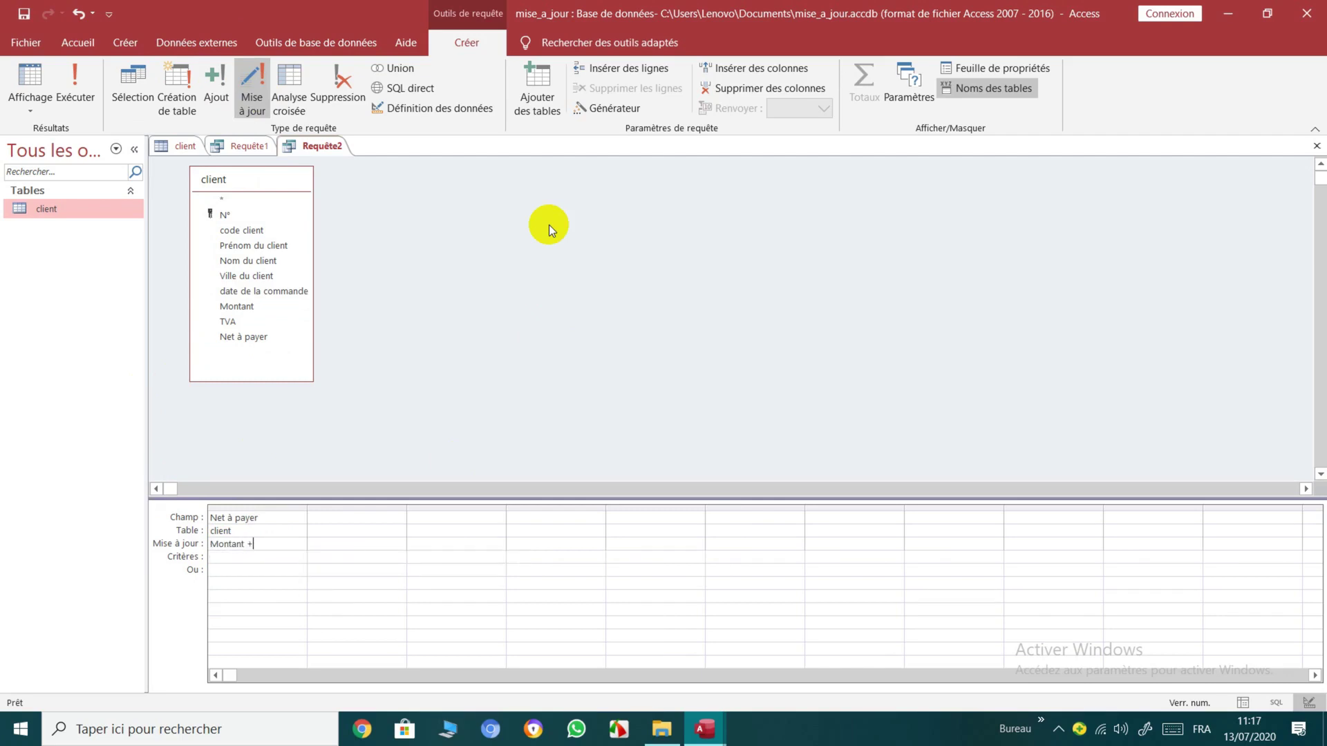
{"action": "type", "text": "TVA"}
{"action": "left_click", "coordinate": [86, 101]}
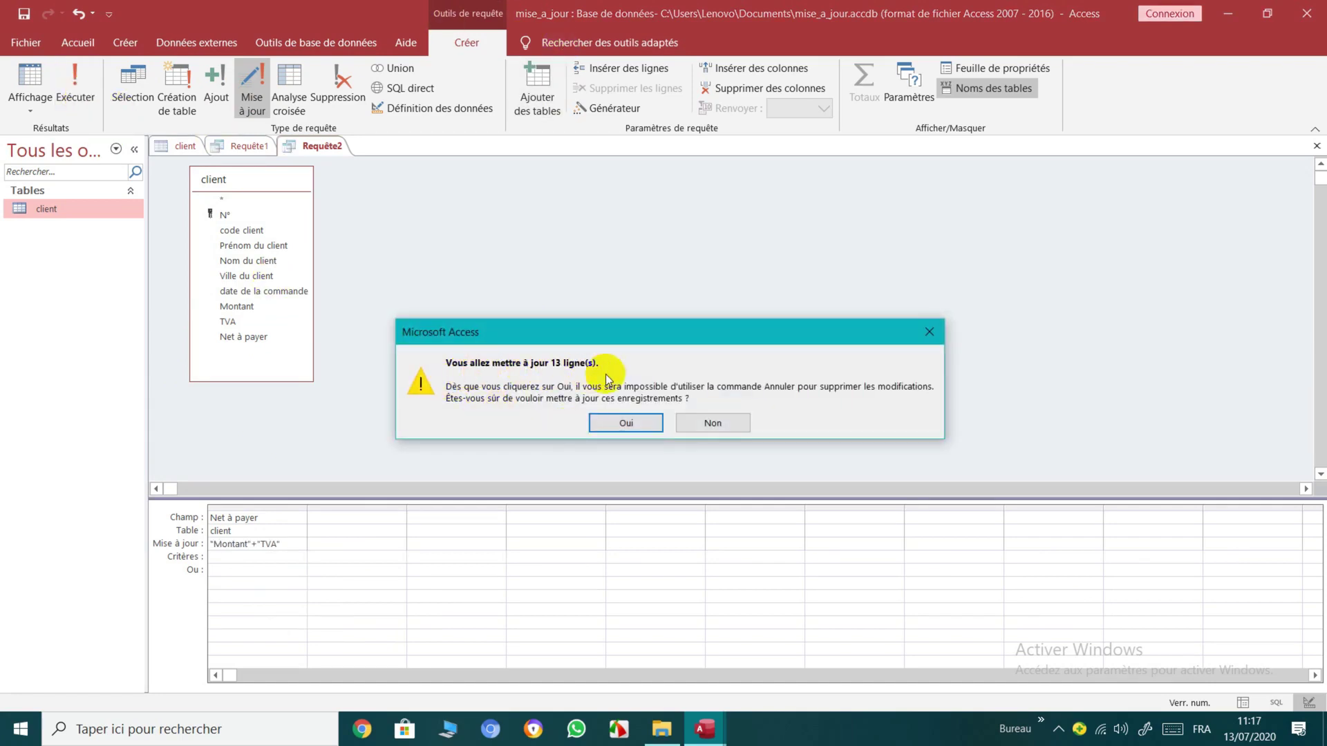
{"action": "left_click", "coordinate": [628, 425]}
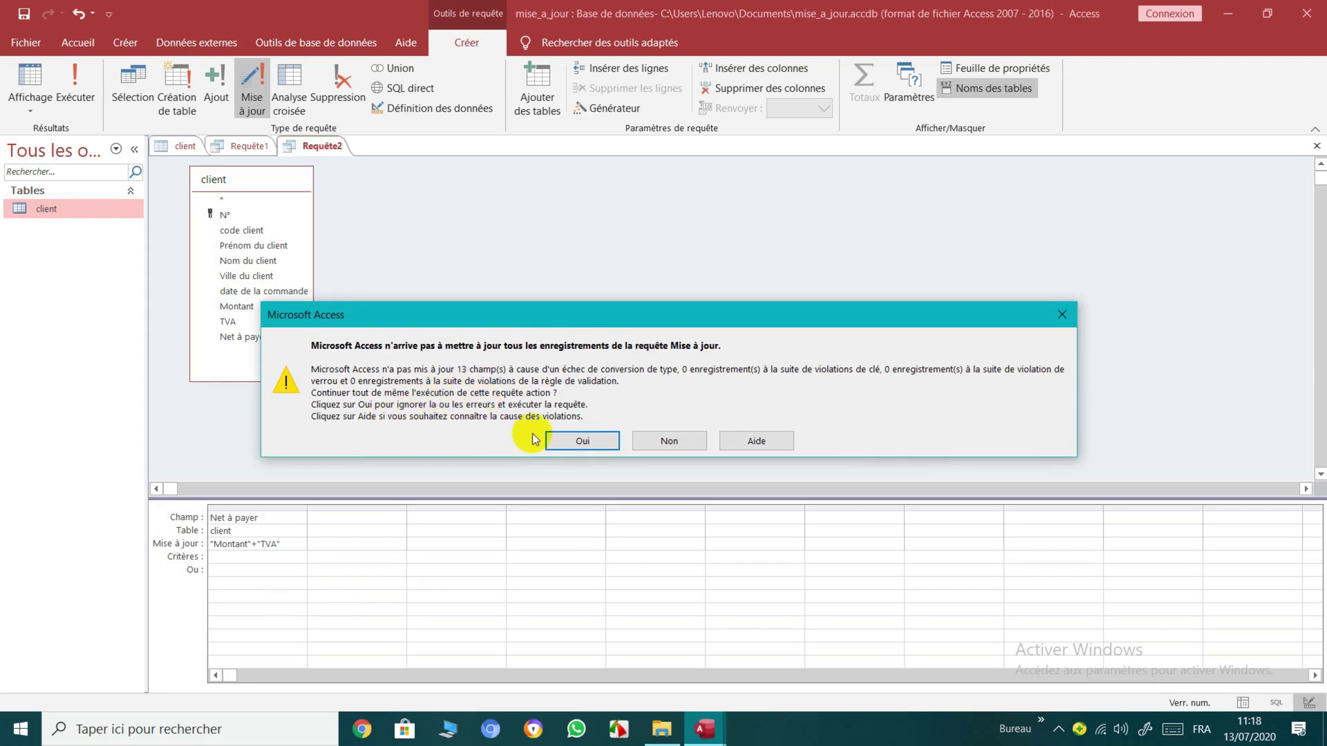
{"action": "left_click", "coordinate": [583, 441]}
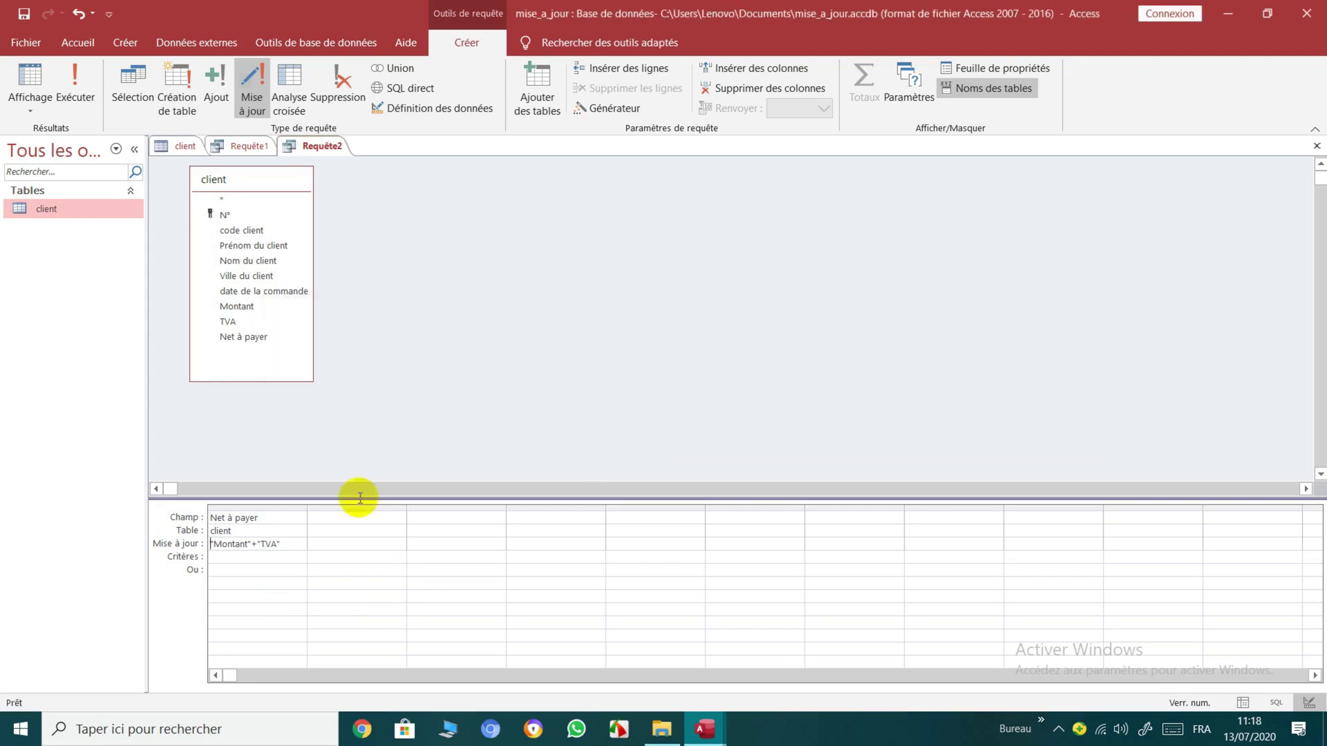
Correct the Net à payer update expression to [Montant]+[TVA], replacing the quotation marks around both field names with square brackets.
{"action": "left_click", "coordinate": [213, 545]}
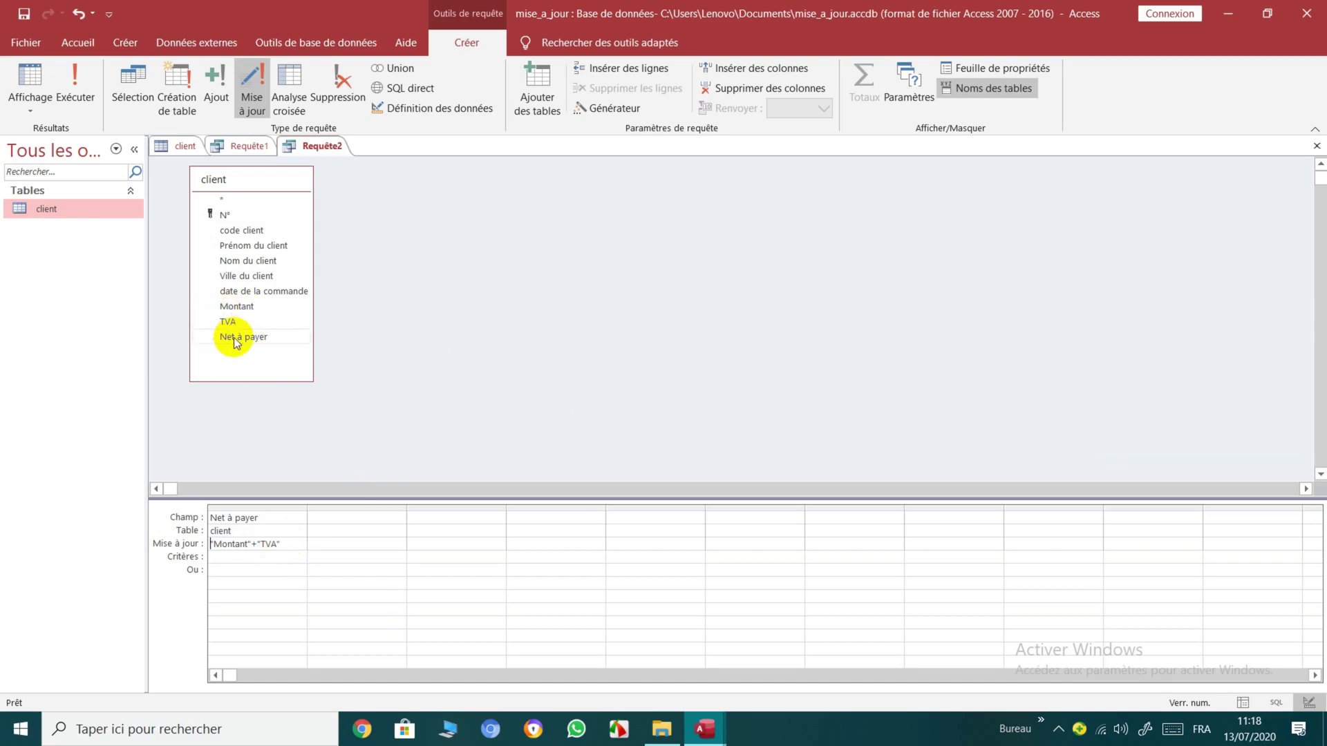
{"action": "left_click_drag", "start_coordinate": [294, 543], "coordinate": [216, 550]}
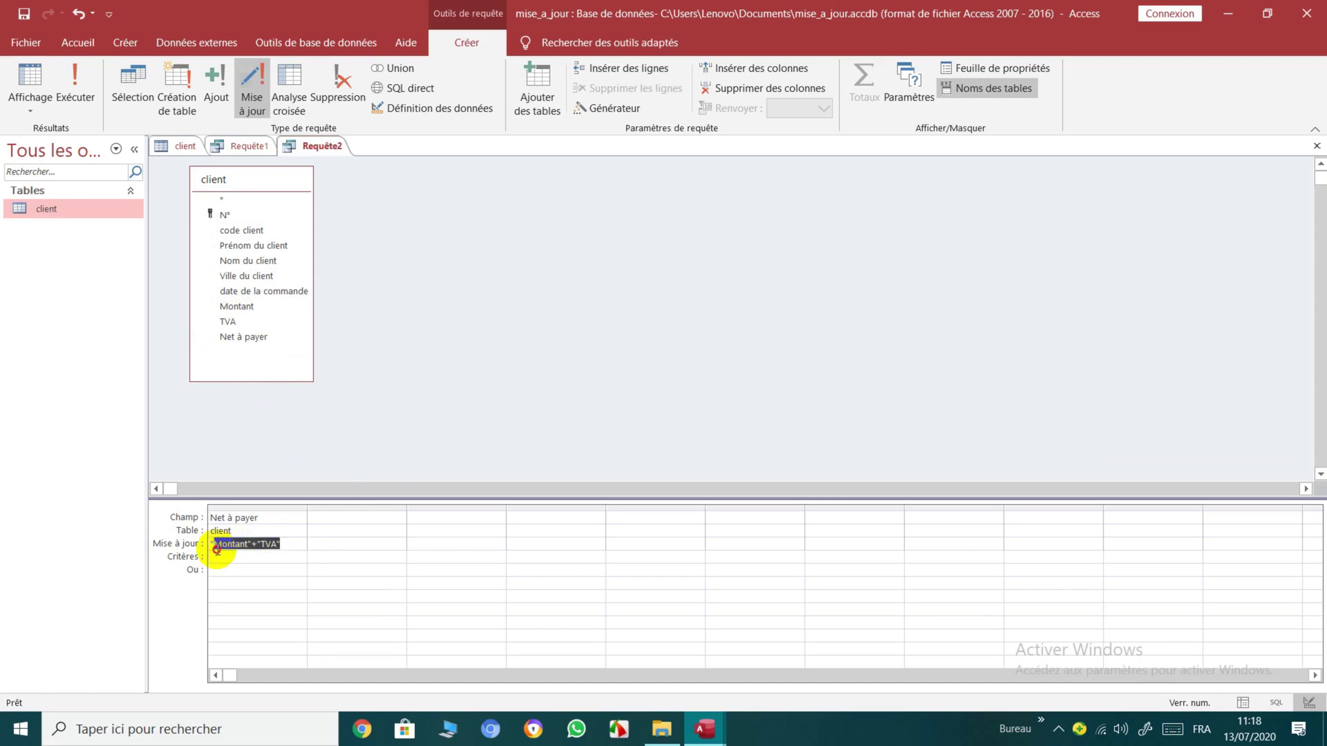
{"action": "left_click", "coordinate": [286, 550]}
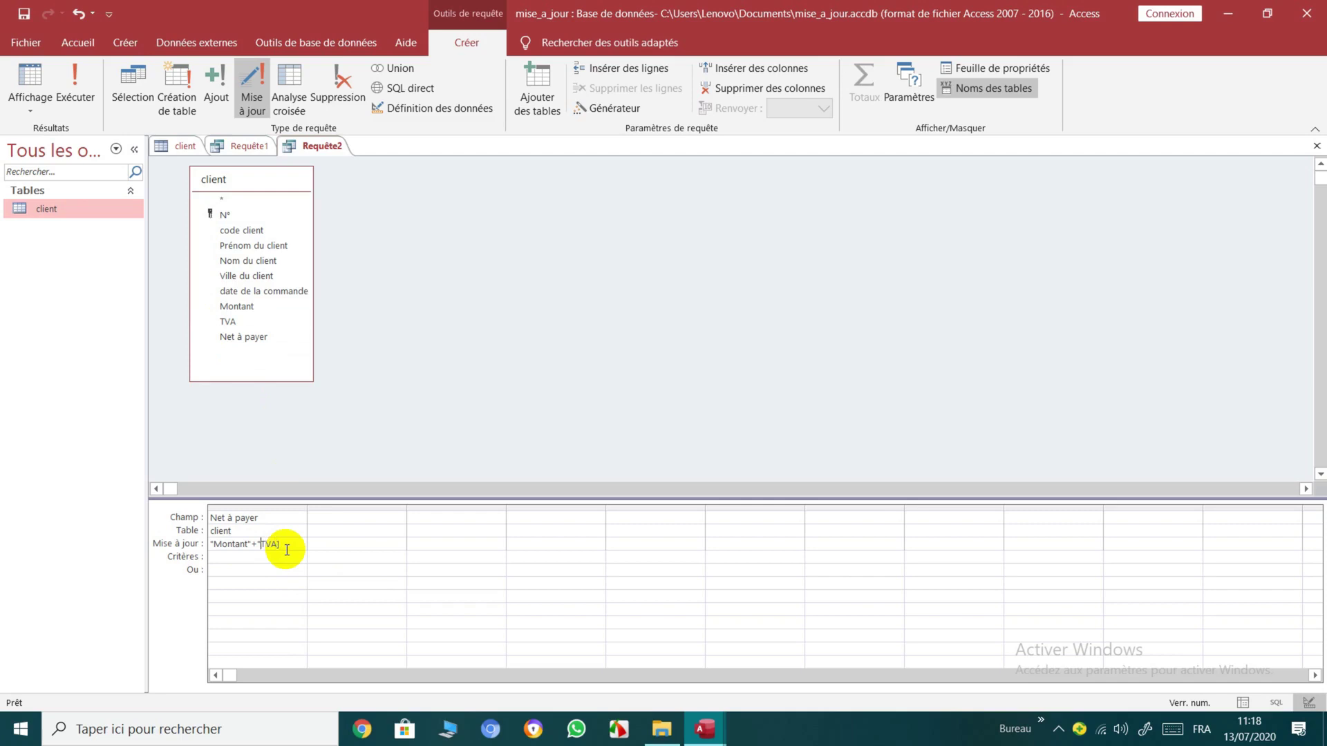
{"action": "key", "text": "BackSpace"}
{"action": "type", "text": "["}
{"action": "left_click", "coordinate": [251, 544]}
{"action": "key", "text": "BackSpace"}
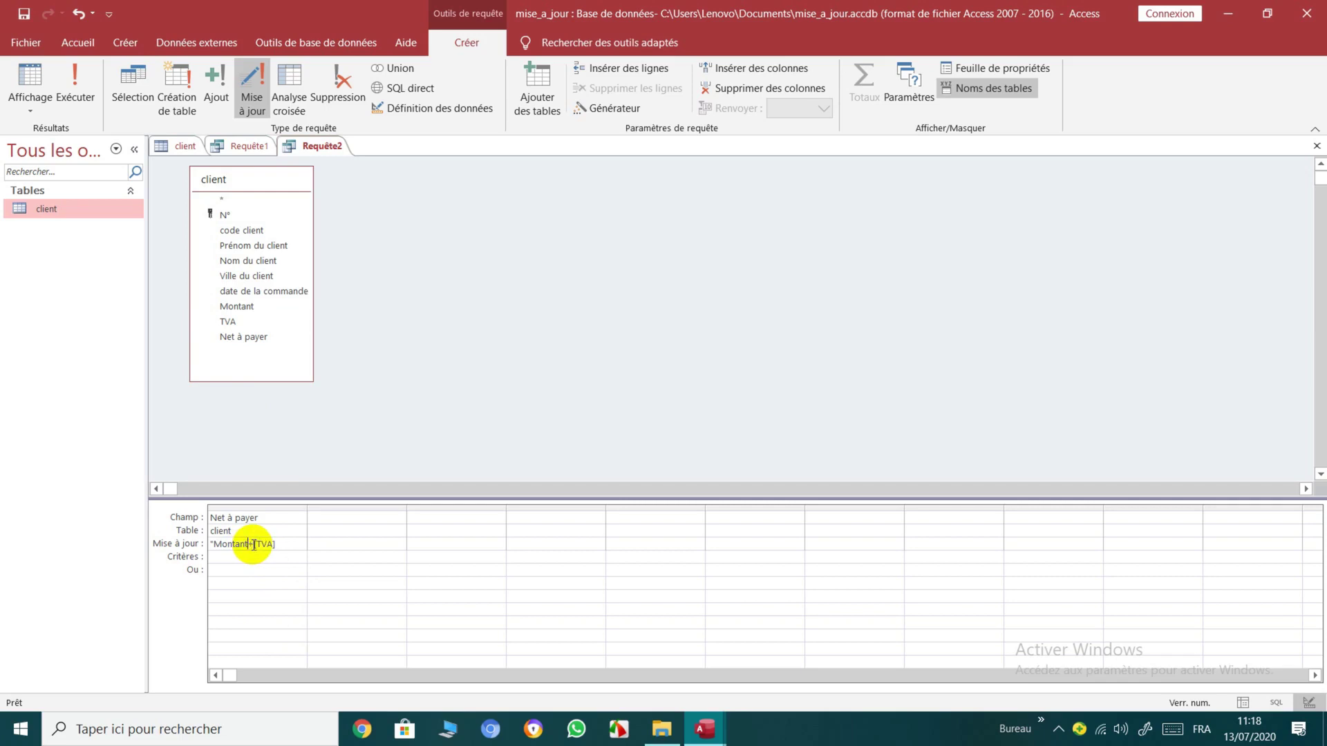
{"action": "type", "text": "]"}
{"action": "left_click", "coordinate": [215, 545]}
{"action": "key", "text": "BackSpace"}
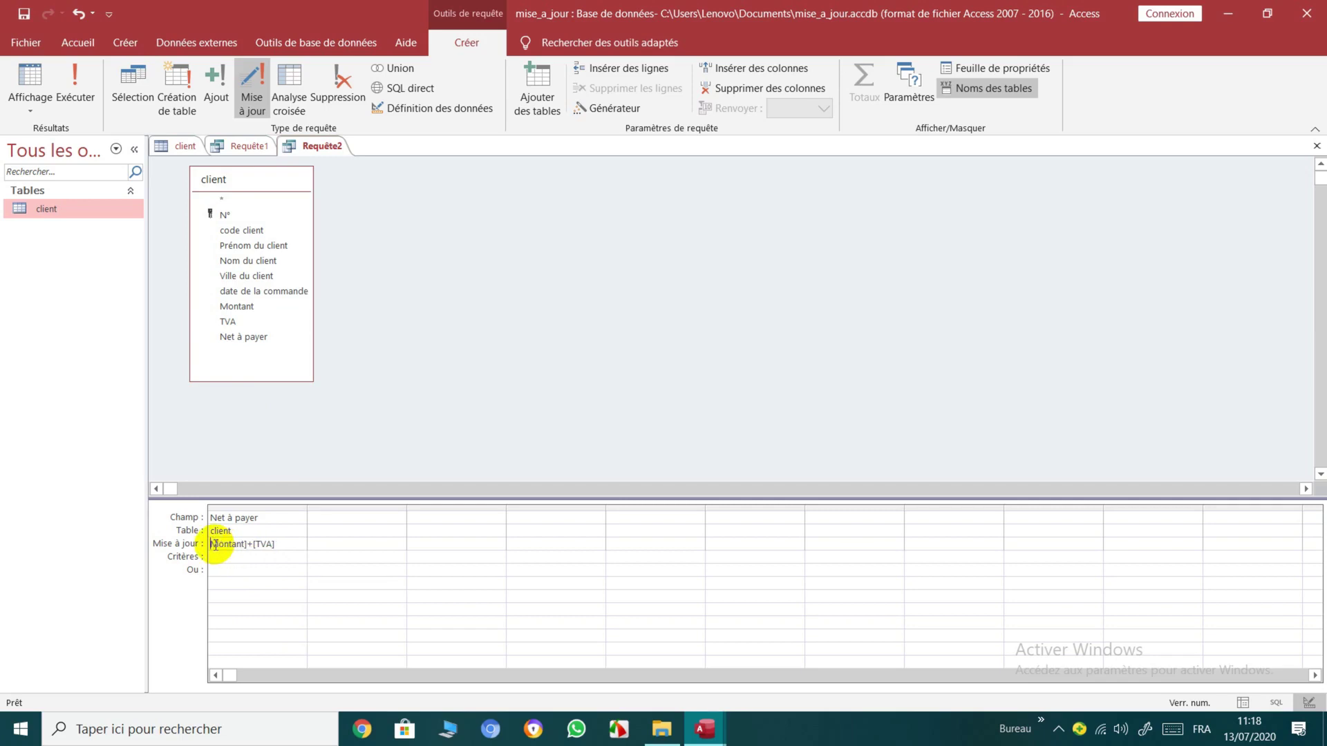
{"action": "type", "text": "["}
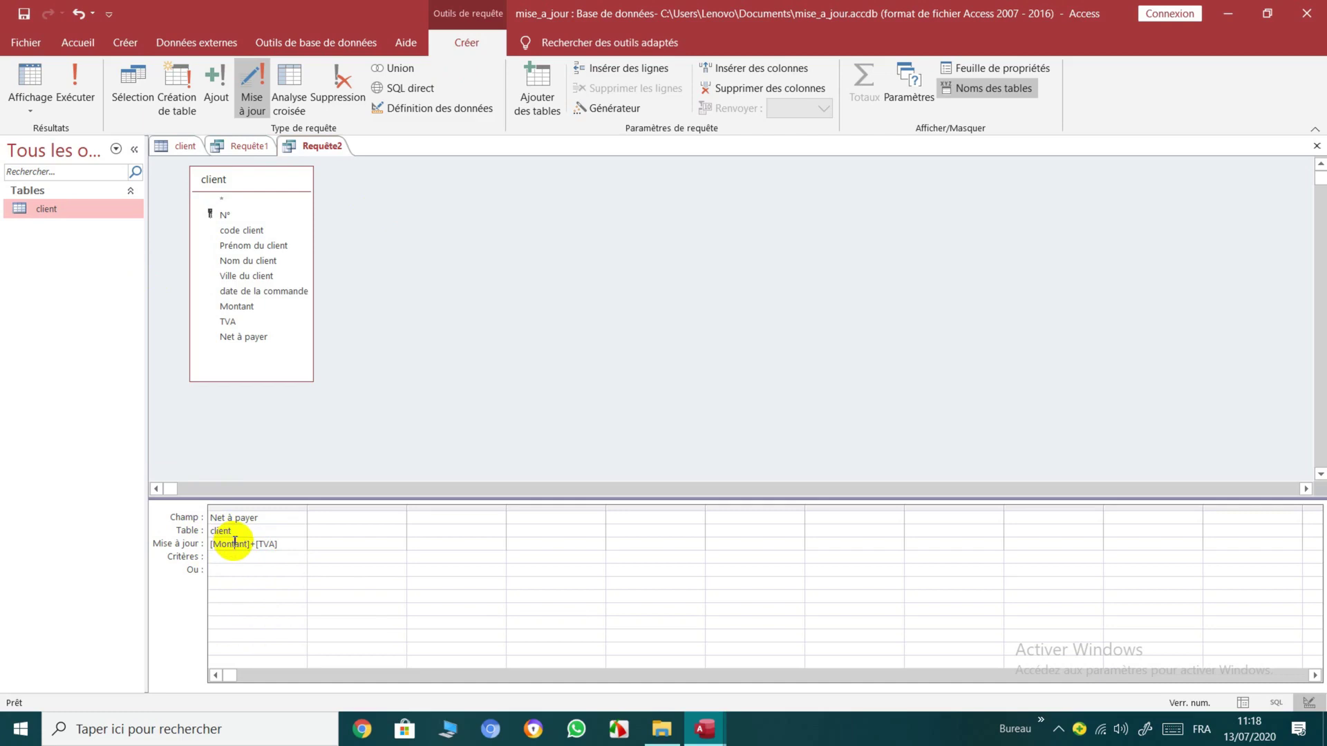
Try running the query with Montant misspelled as Monant in the update expression, and cancel the parameter prompt.
{"action": "left_click", "coordinate": [235, 544]}
{"action": "key", "text": "BackSpace"}
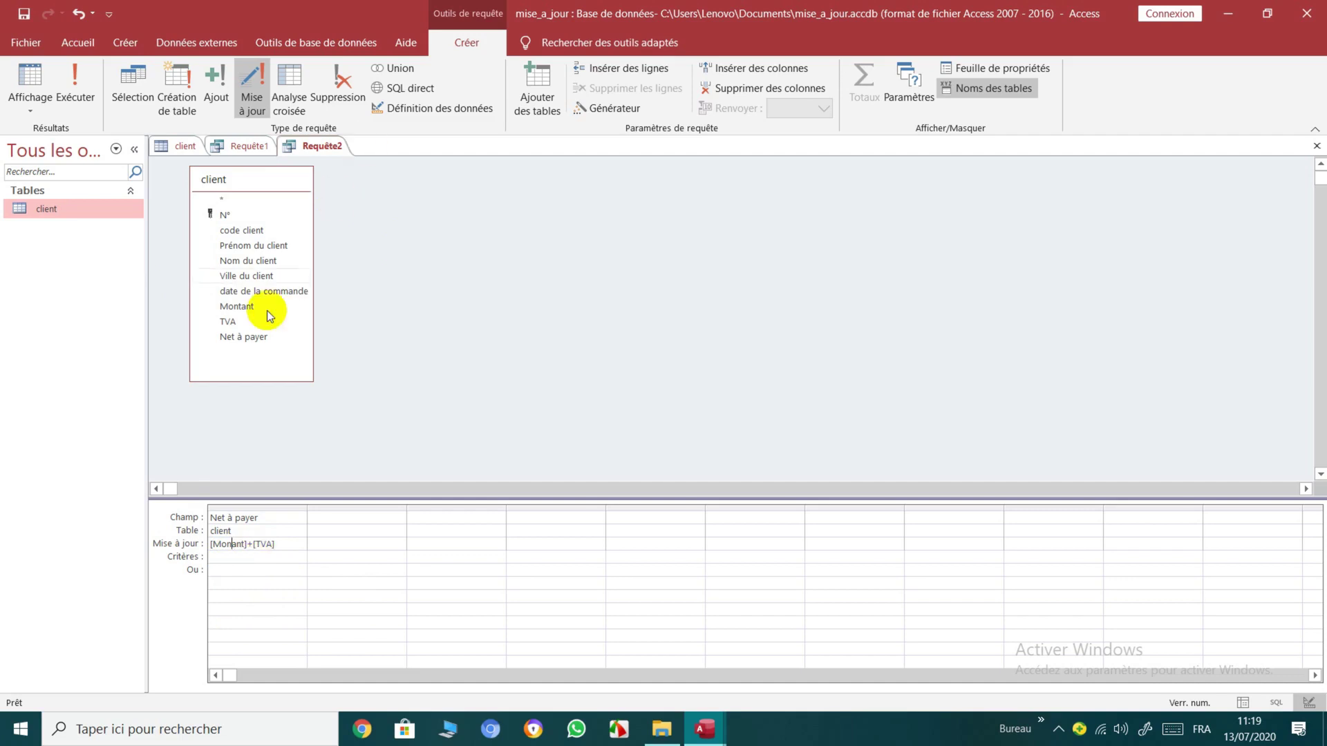
{"action": "left_click", "coordinate": [82, 84]}
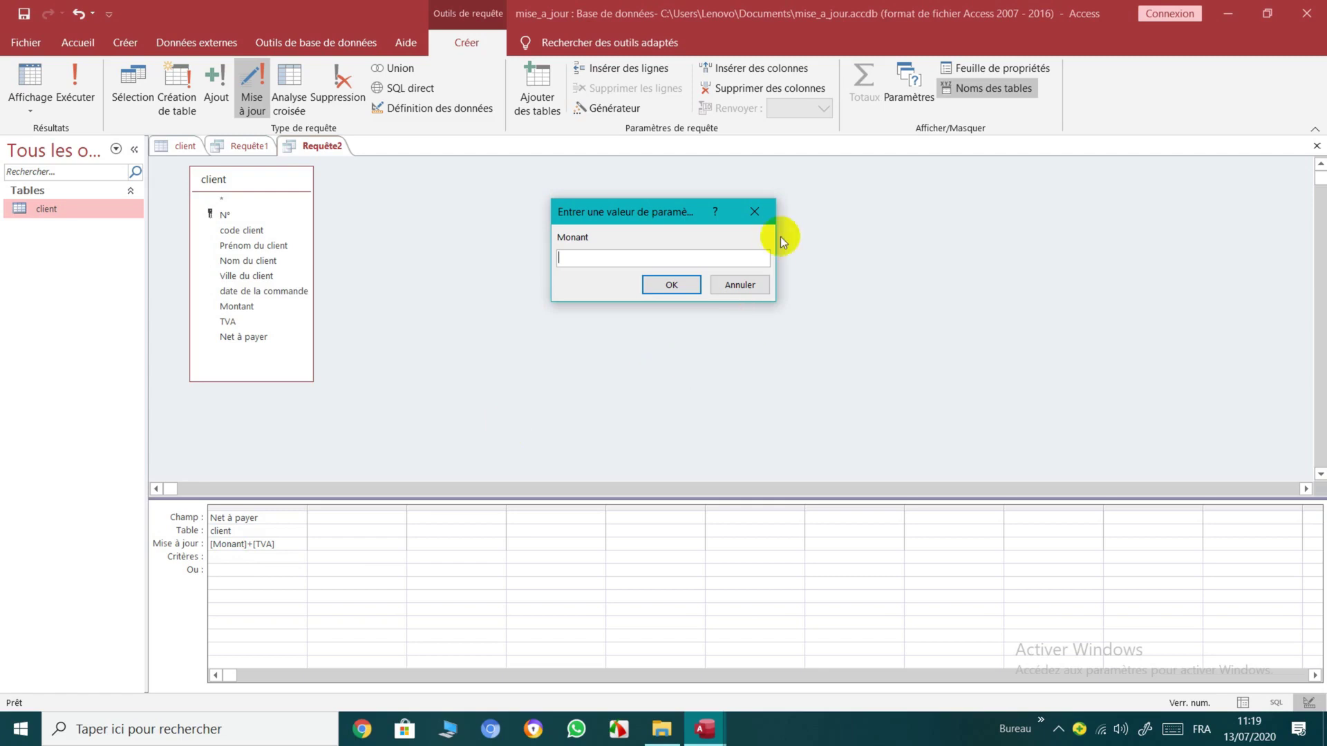
{"action": "left_click", "coordinate": [770, 212]}
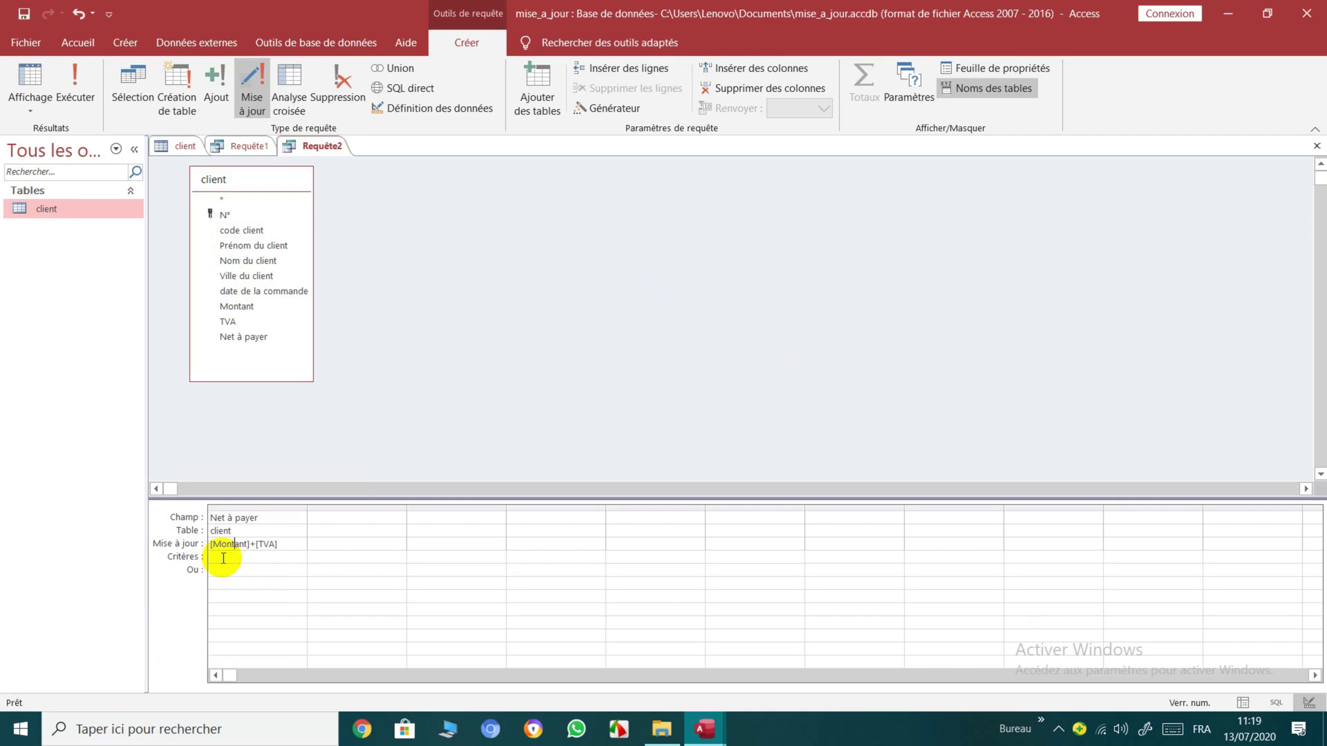
Run the [Montant]+[TVA] update query with confirmation, then check the Net à payer column in the query datasheet and the client table.
{"action": "left_click", "coordinate": [73, 83]}
{"action": "left_click", "coordinate": [616, 421]}
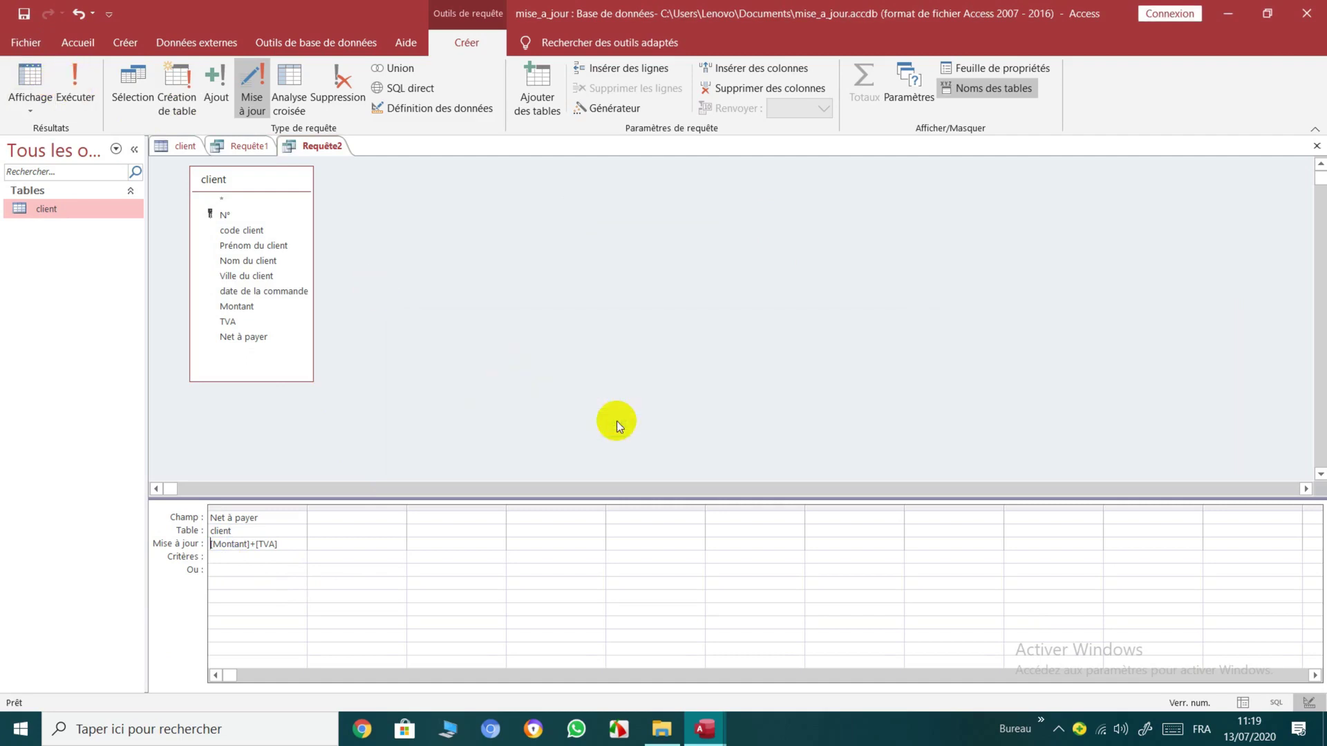
{"action": "left_click", "coordinate": [40, 74]}
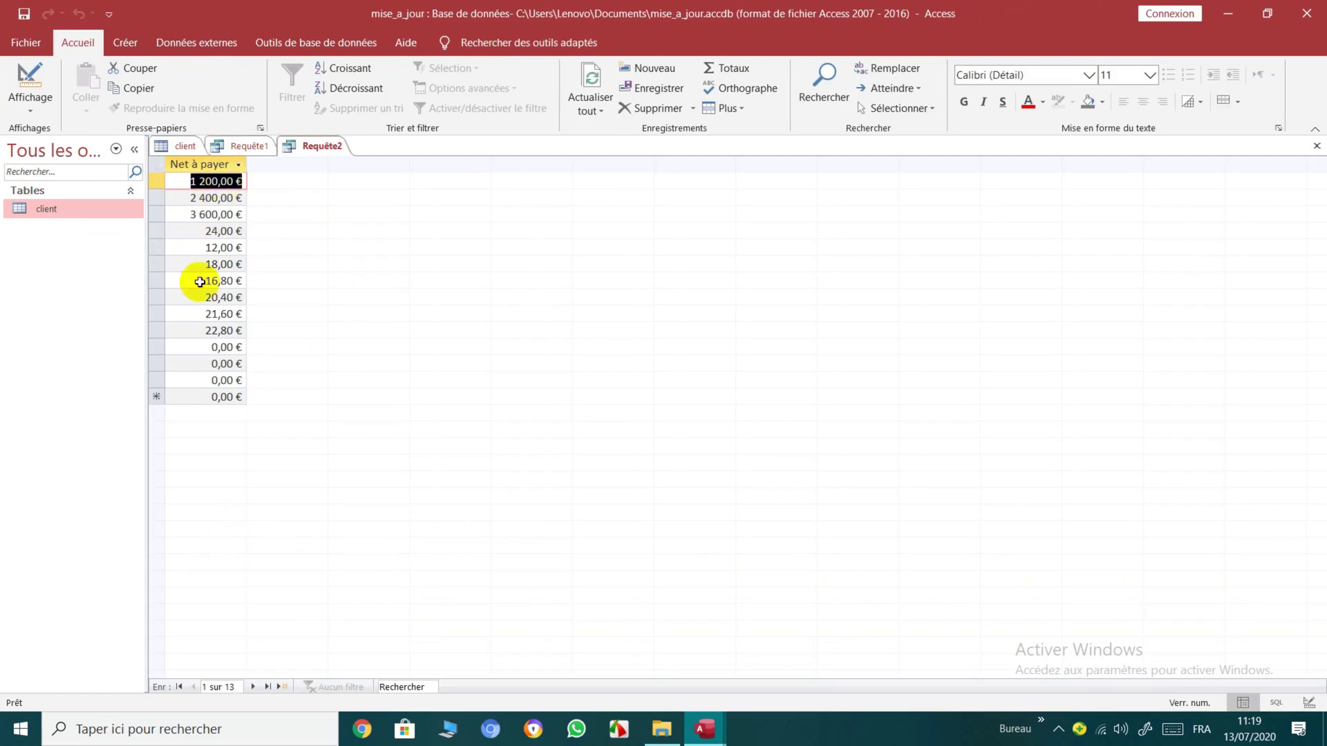
{"action": "left_click", "coordinate": [185, 147]}
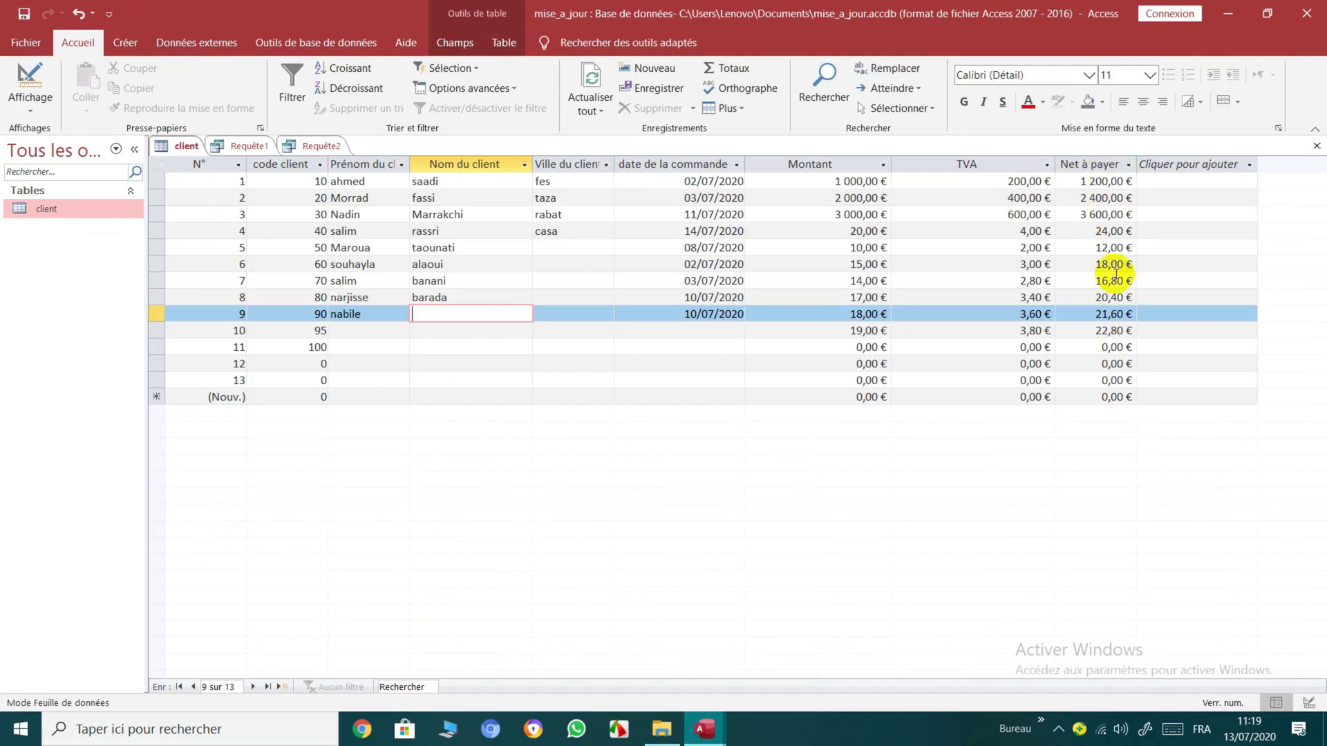
{"action": "left_click", "coordinate": [329, 151]}
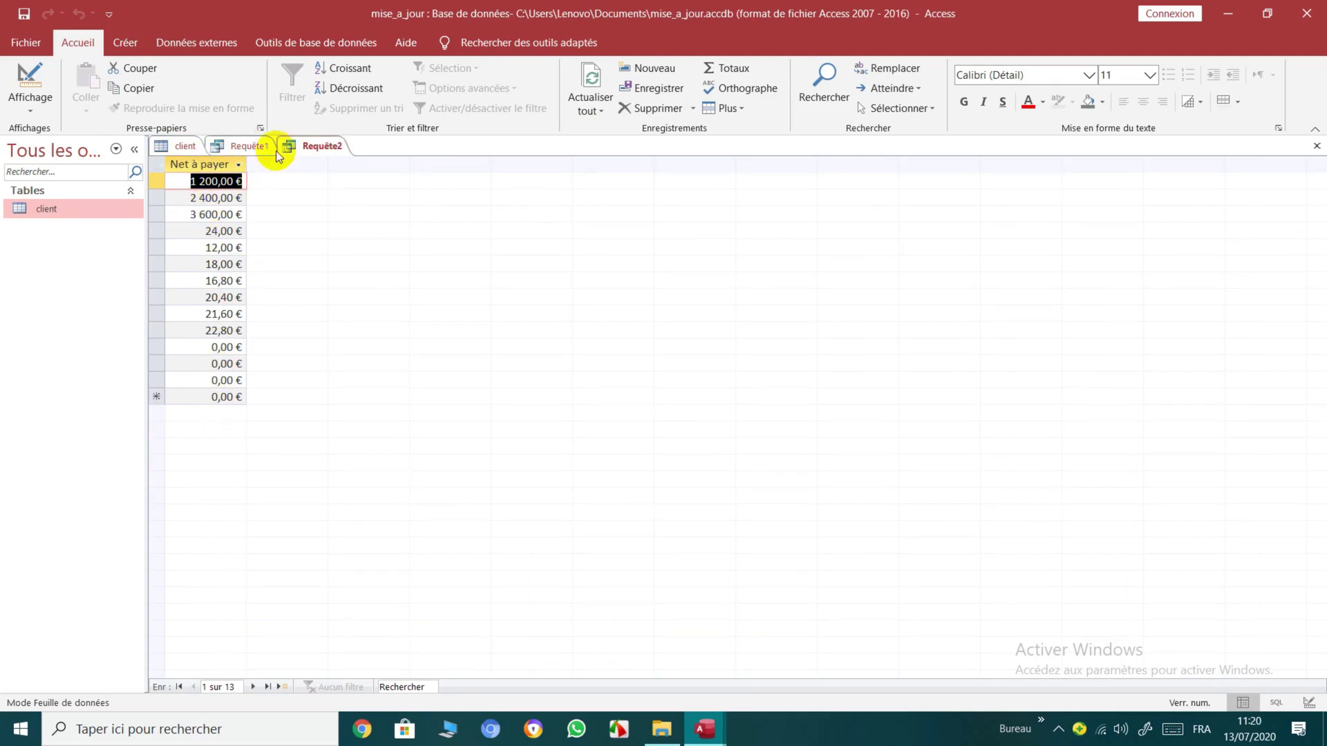
{"action": "left_click", "coordinate": [172, 143]}
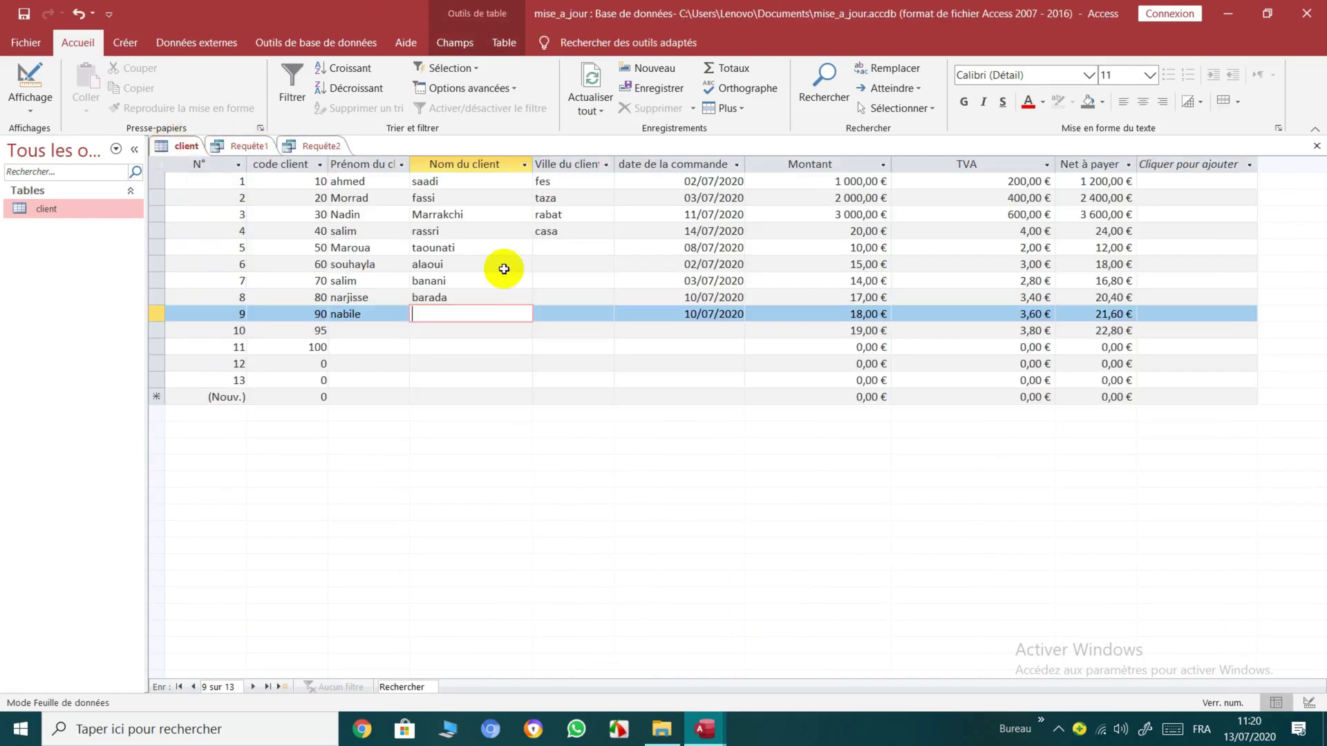